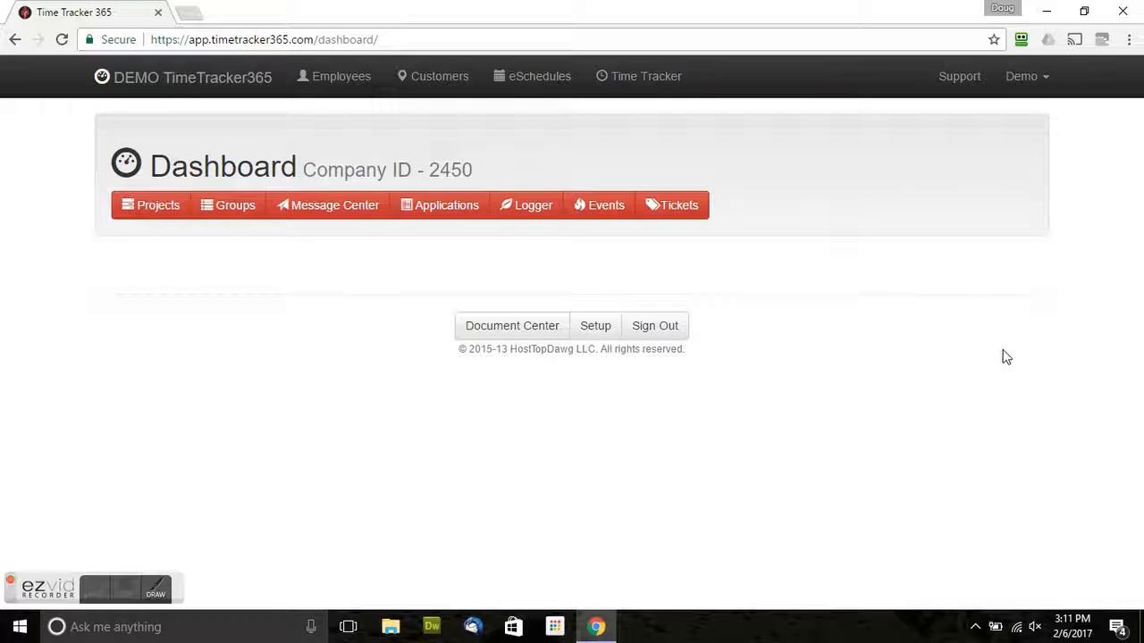
Search the Employees list for 'test' and open the matching test employee's profile.
click(343, 84)
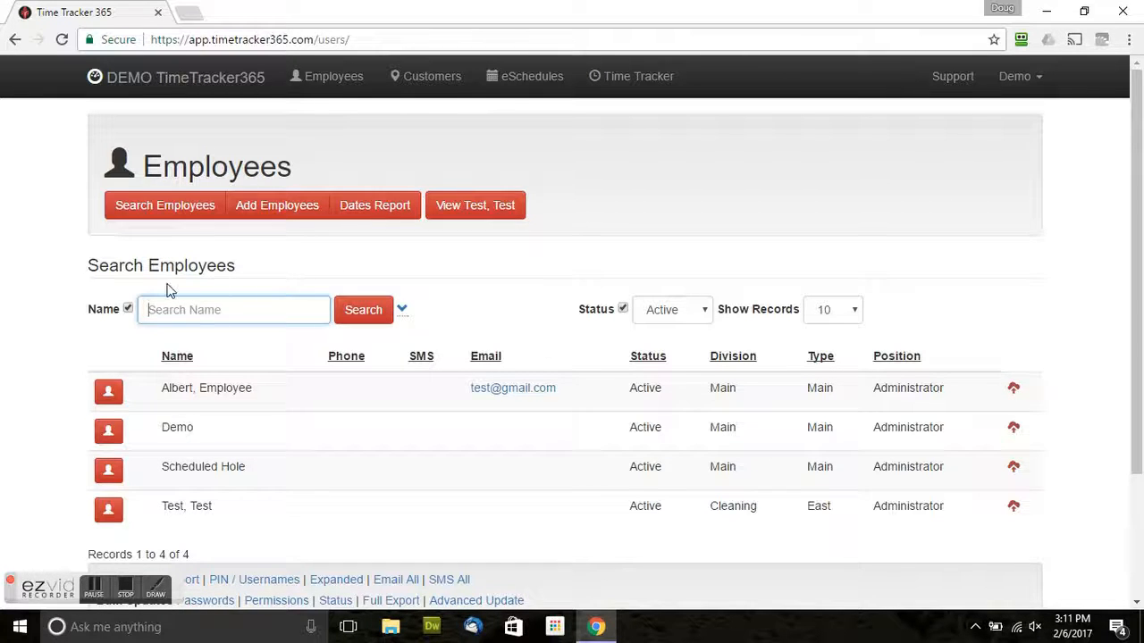
text(test)
click(358, 309)
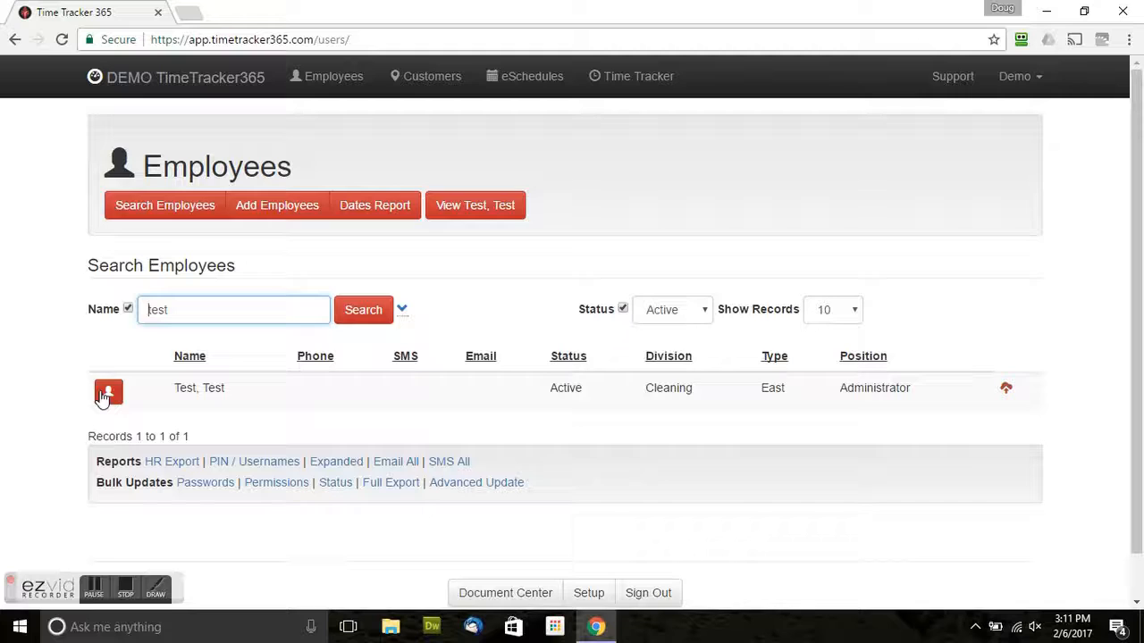
click(108, 394)
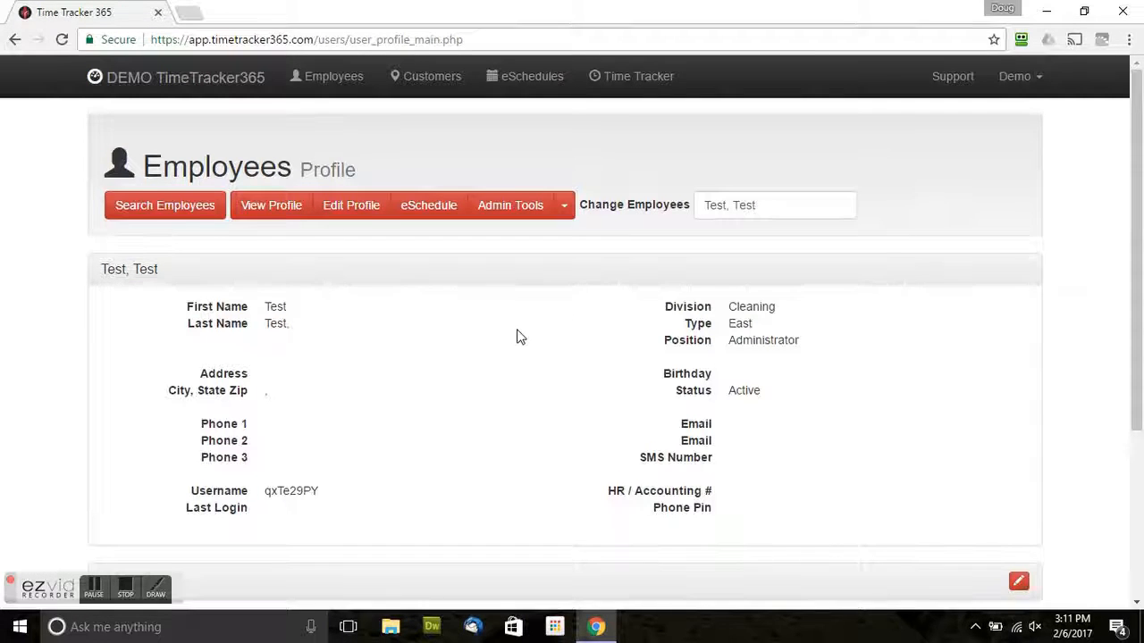
Scroll through the employee profile and expand the Dates section.
scroll(408, 301, down, 2)
scroll(376, 308, up, 1)
scroll(375, 309, up, 2)
scroll(256, 399, down, 2)
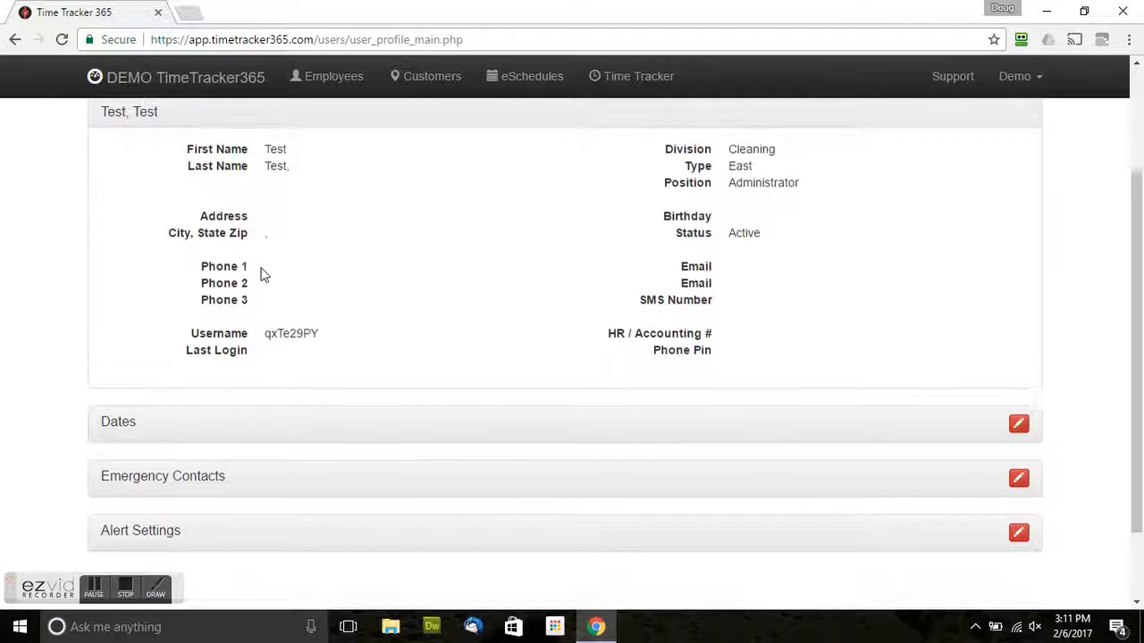
scroll(259, 268, up, 1)
scroll(148, 411, down, 1)
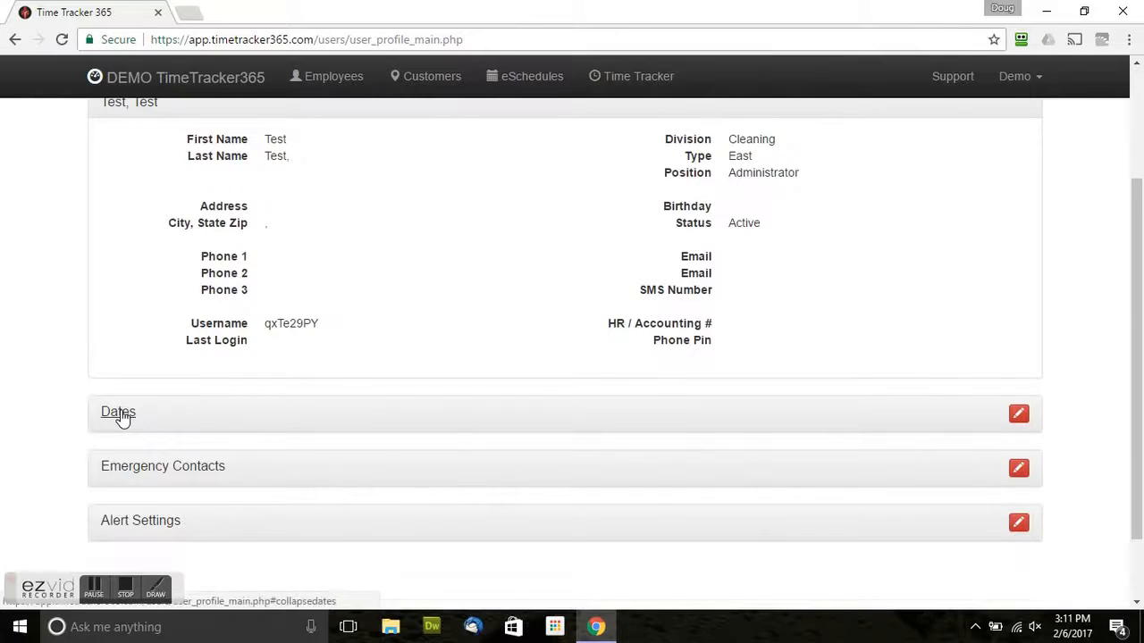
click(123, 411)
Expand the Emergency Contacts and Alert Settings sections to review them.
scroll(133, 403, down, 2)
scroll(134, 399, down, 2)
click(139, 383)
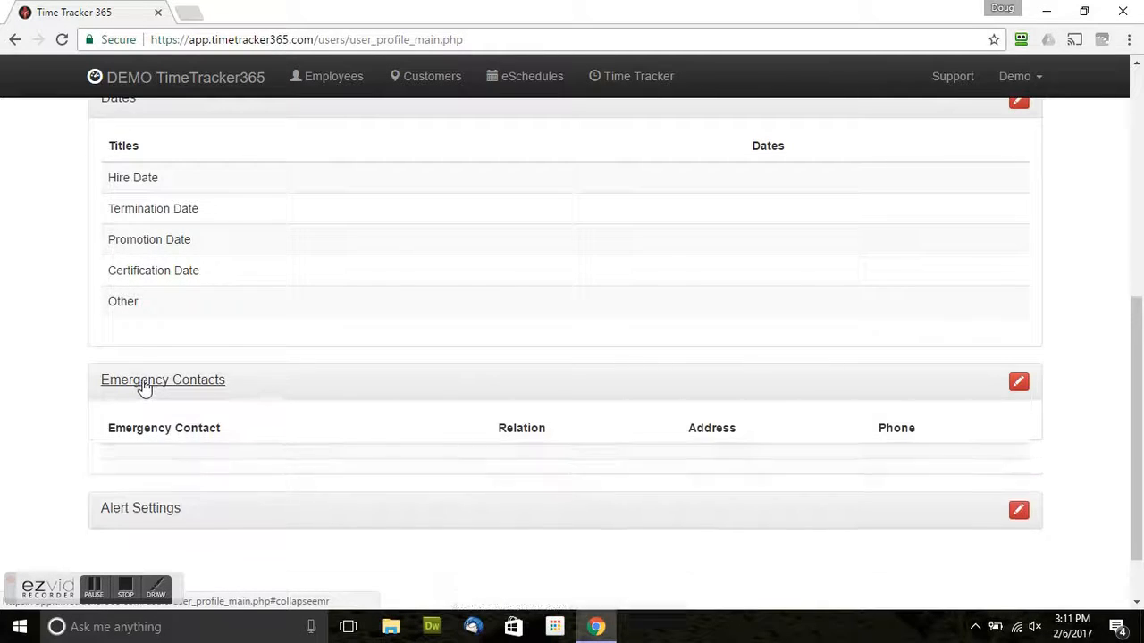
scroll(143, 386, down, 1)
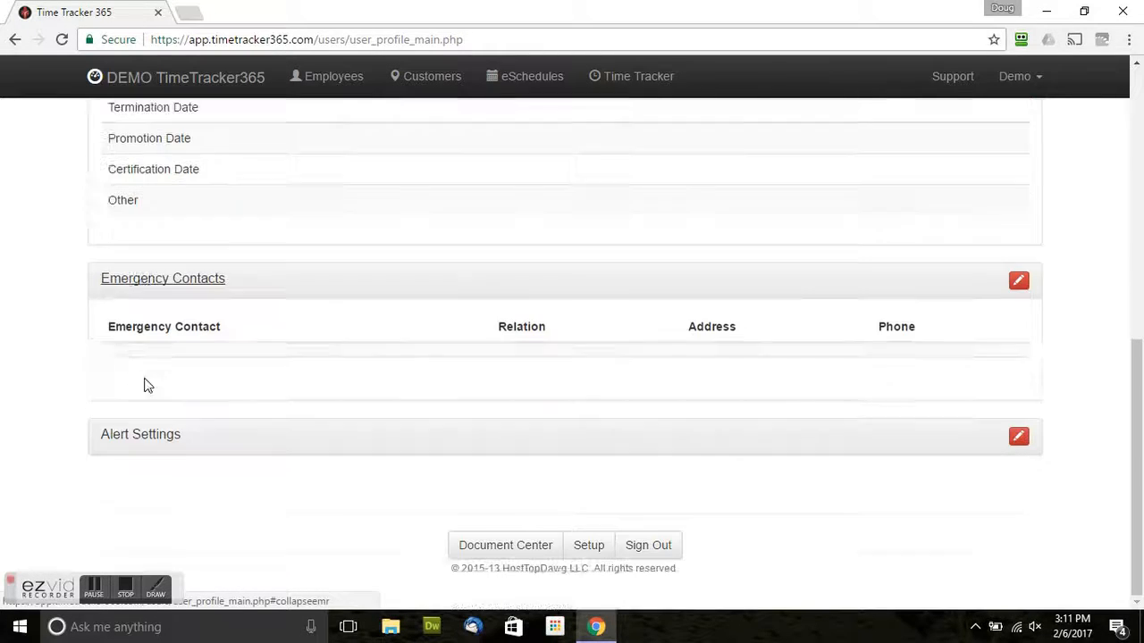
click(147, 438)
scroll(214, 420, up, 6)
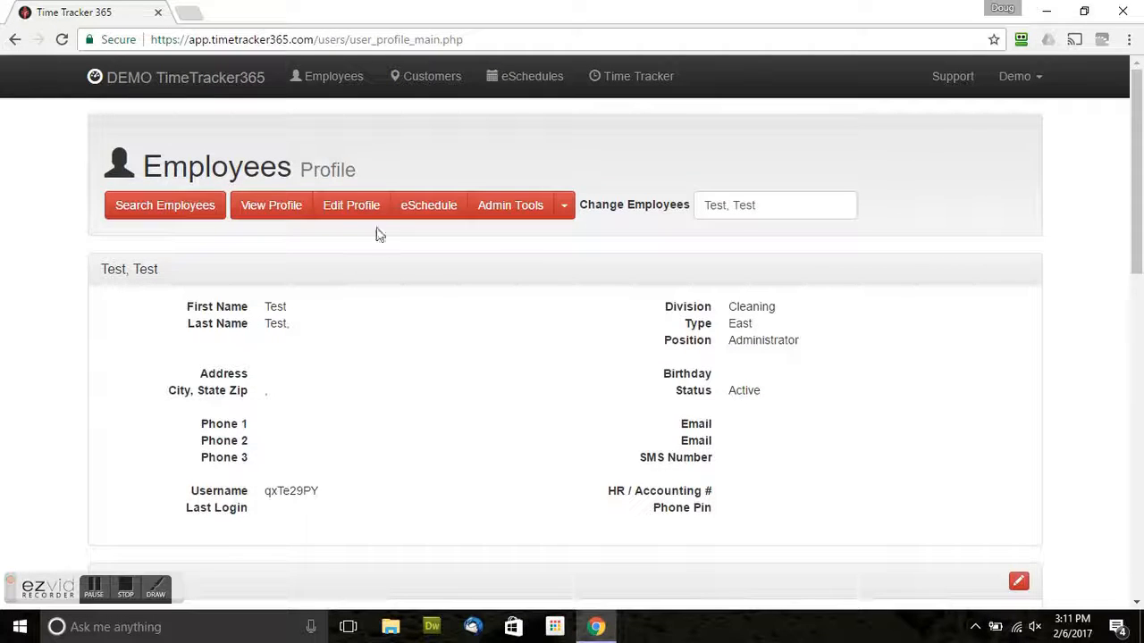
scroll(541, 336, down, 2)
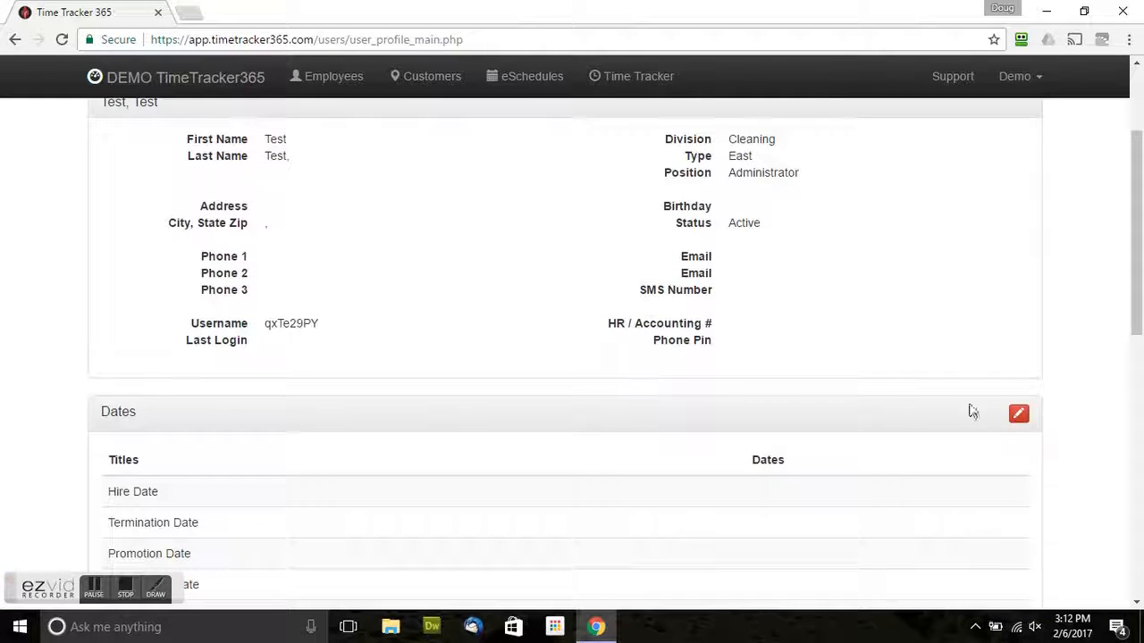
scroll(1019, 420, down, 1)
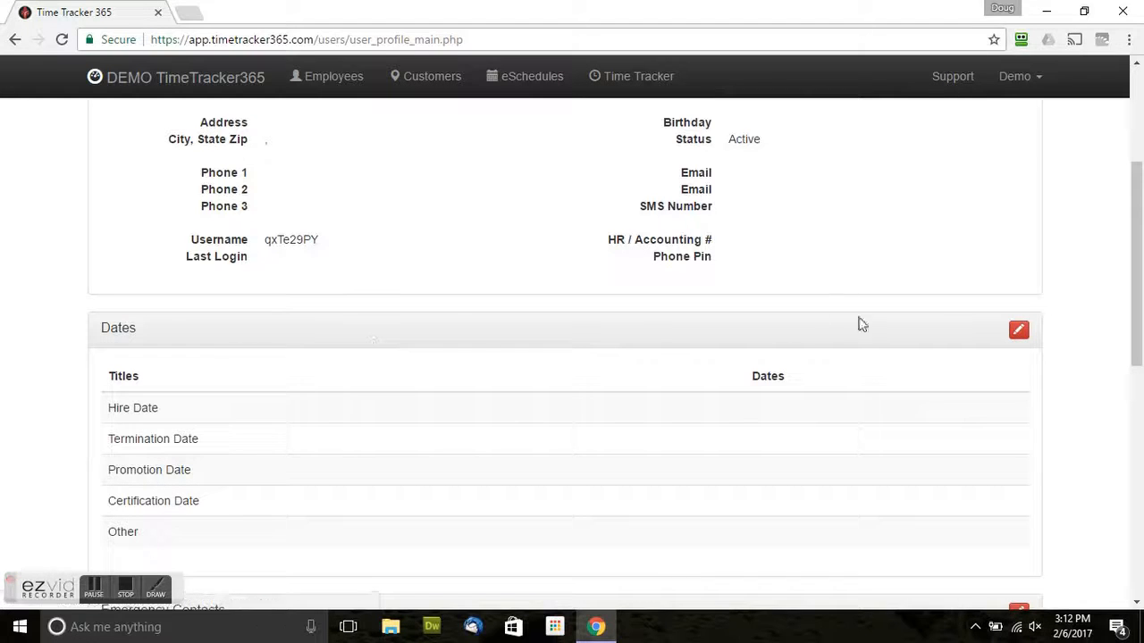
Set the Hire Date to 7 February 2017 and confirm 2017-02-07 appears under Dates.
click(1019, 331)
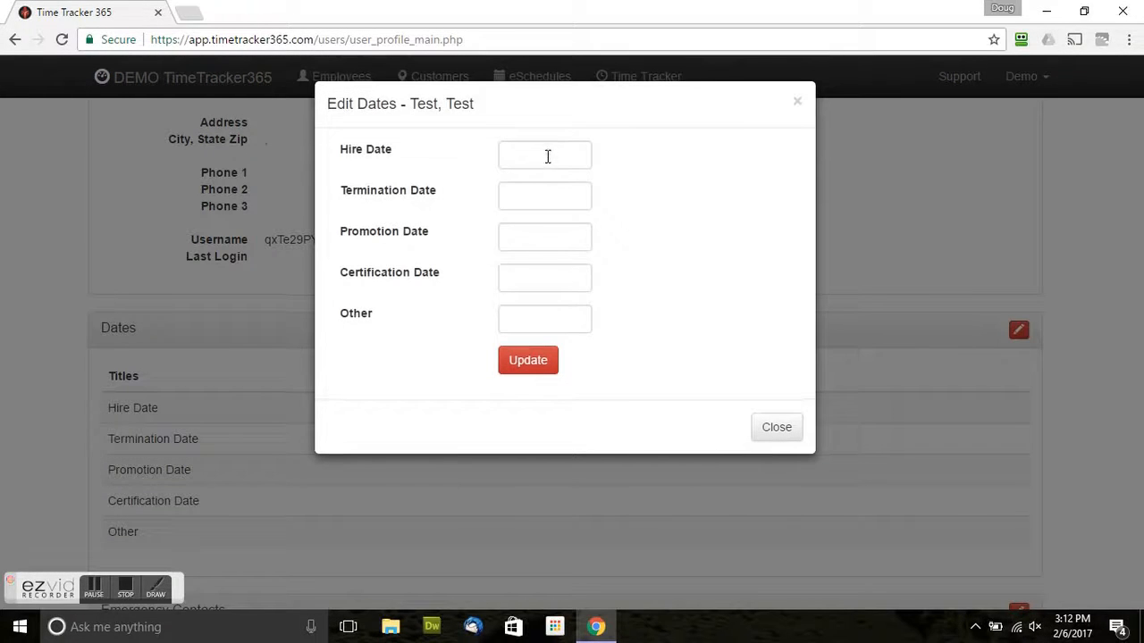
click(550, 157)
click(582, 268)
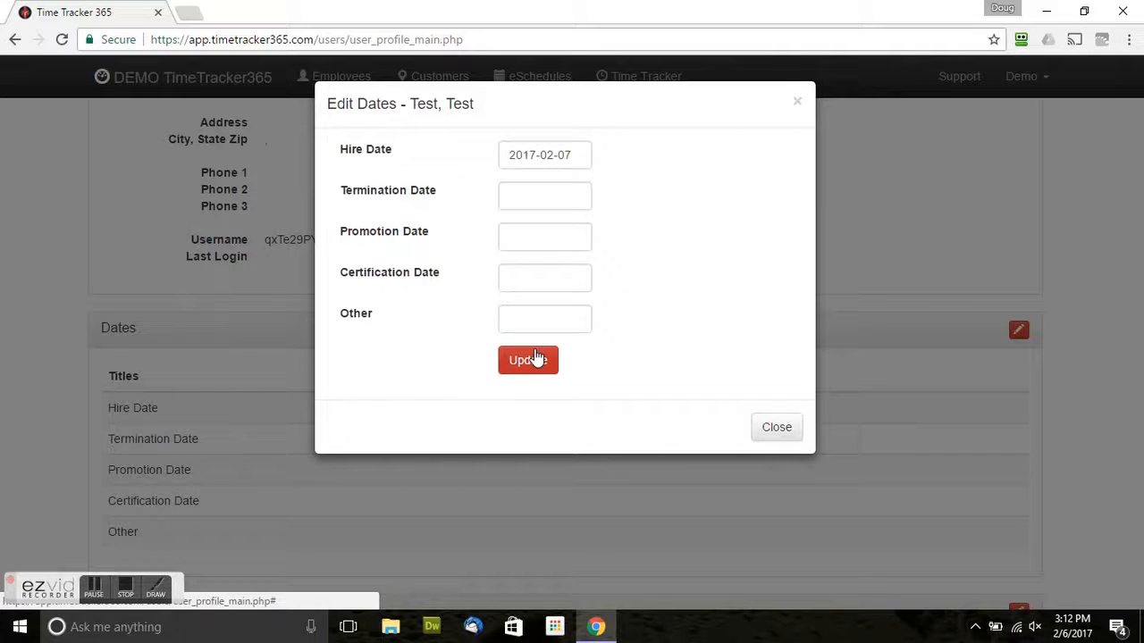
click(534, 359)
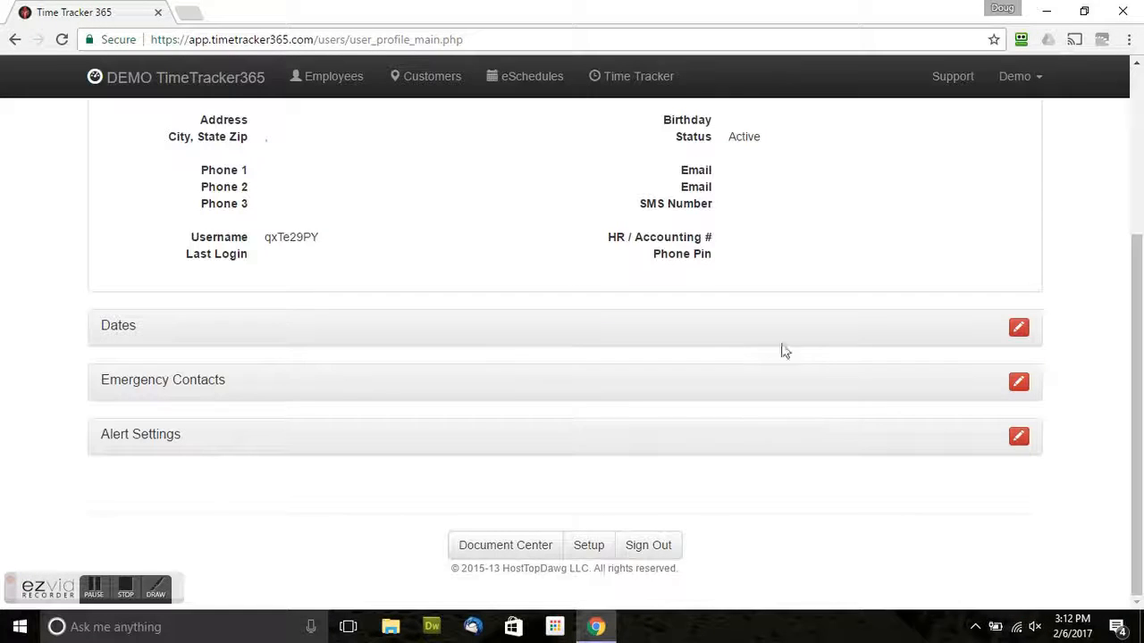
click(121, 329)
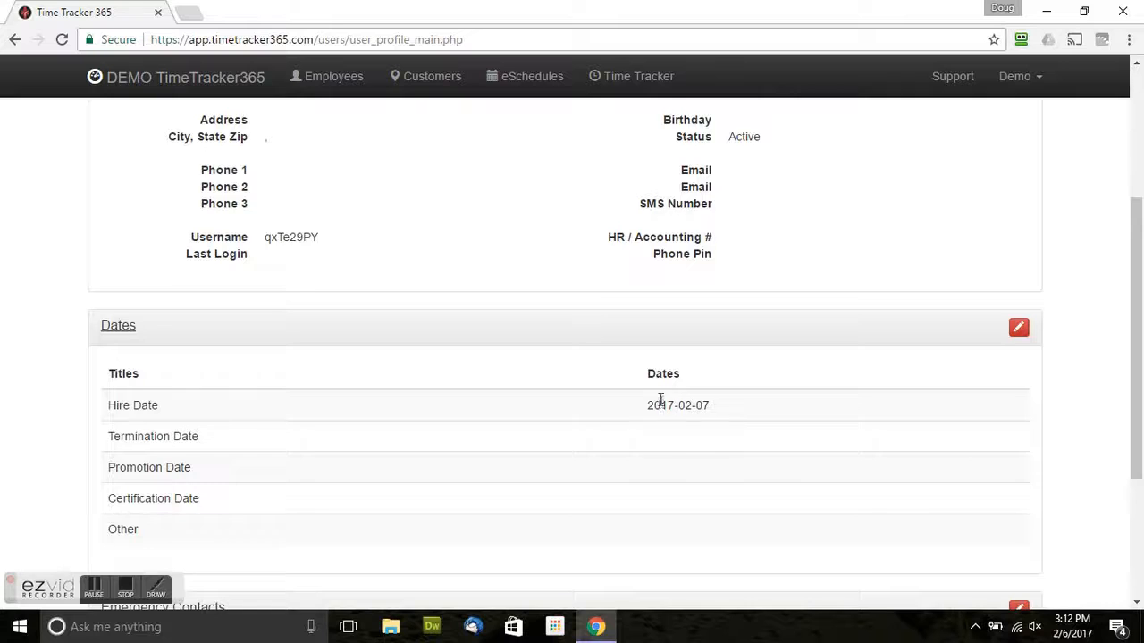
scroll(625, 420, down, 2)
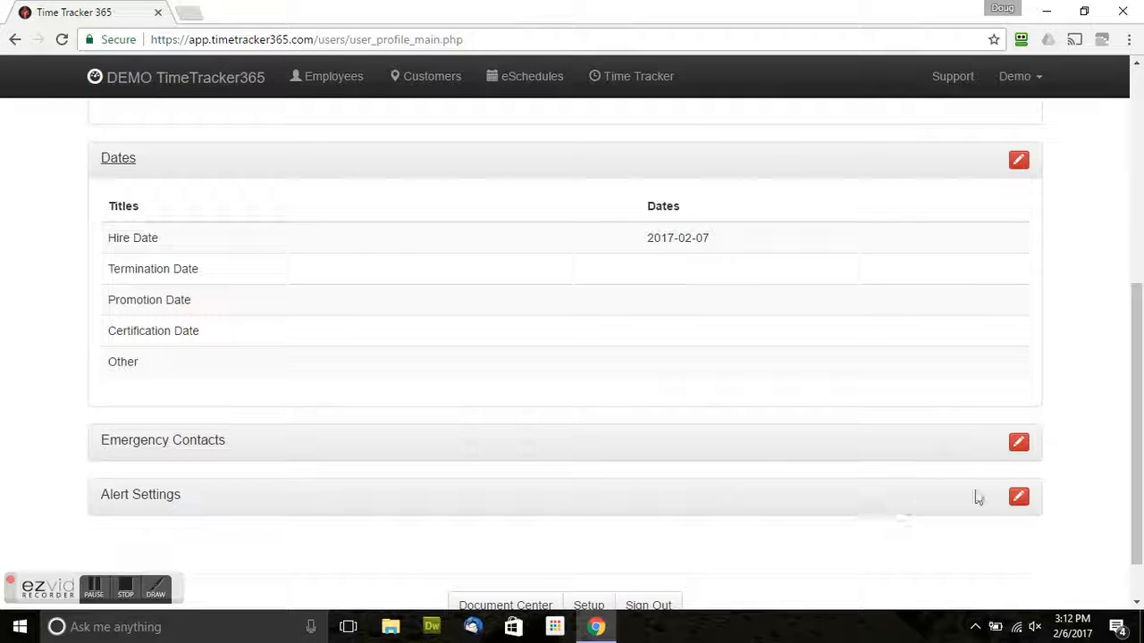
scroll(766, 450, up, 6)
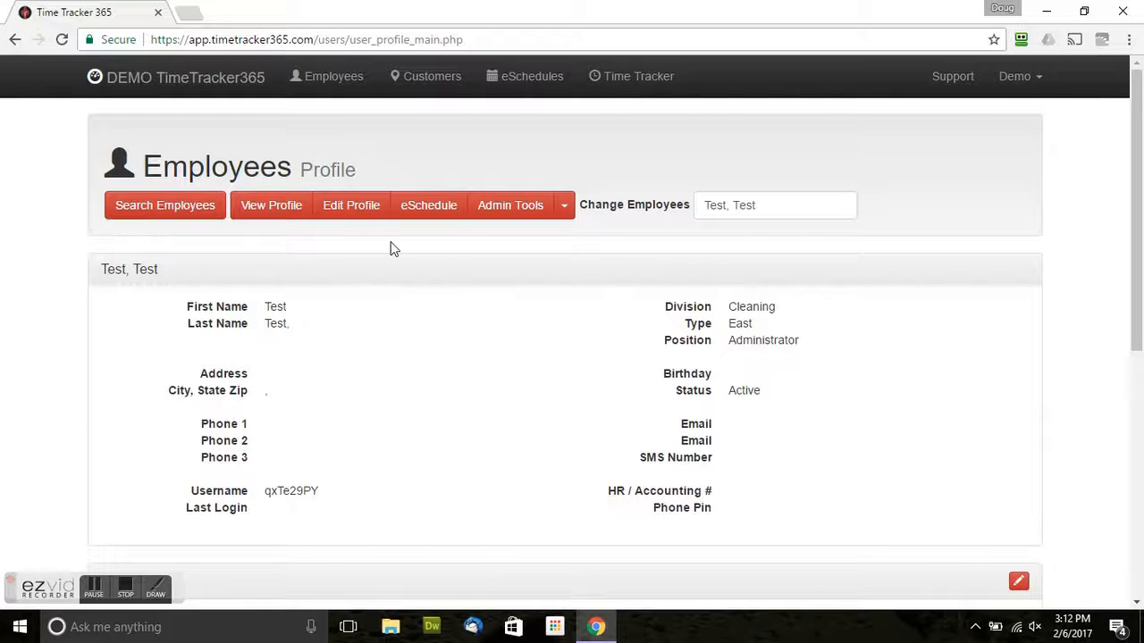
Open Edit Profile and review the dropdowns, keeping Division Cleaning, Type East, Position Administrator.
click(343, 212)
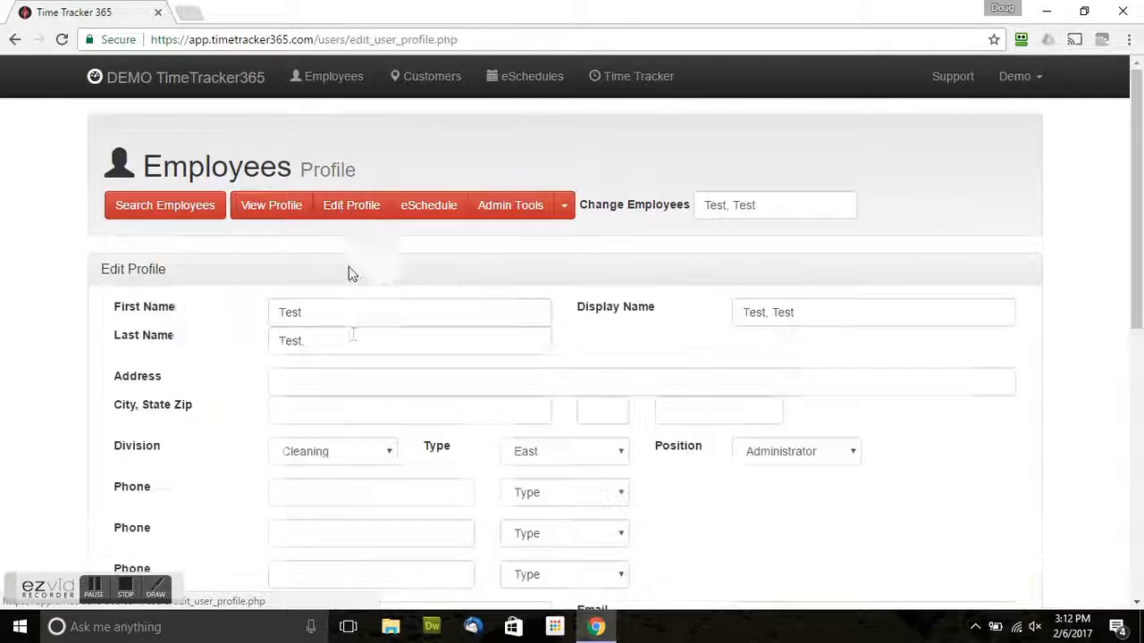
scroll(352, 330, down, 1)
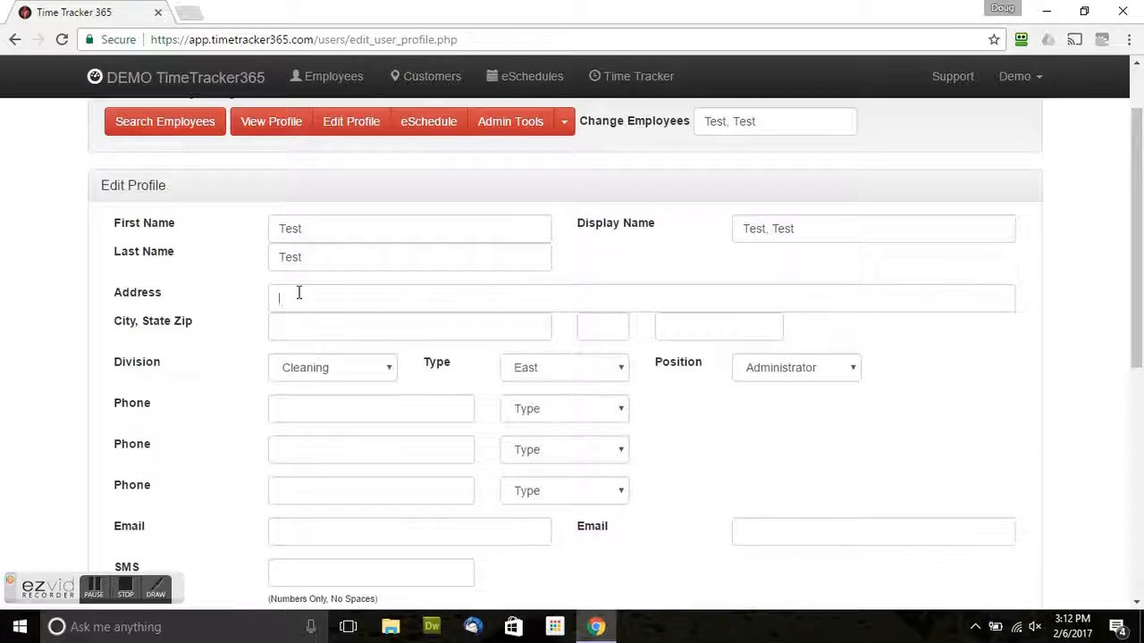
scroll(271, 362, down, 1)
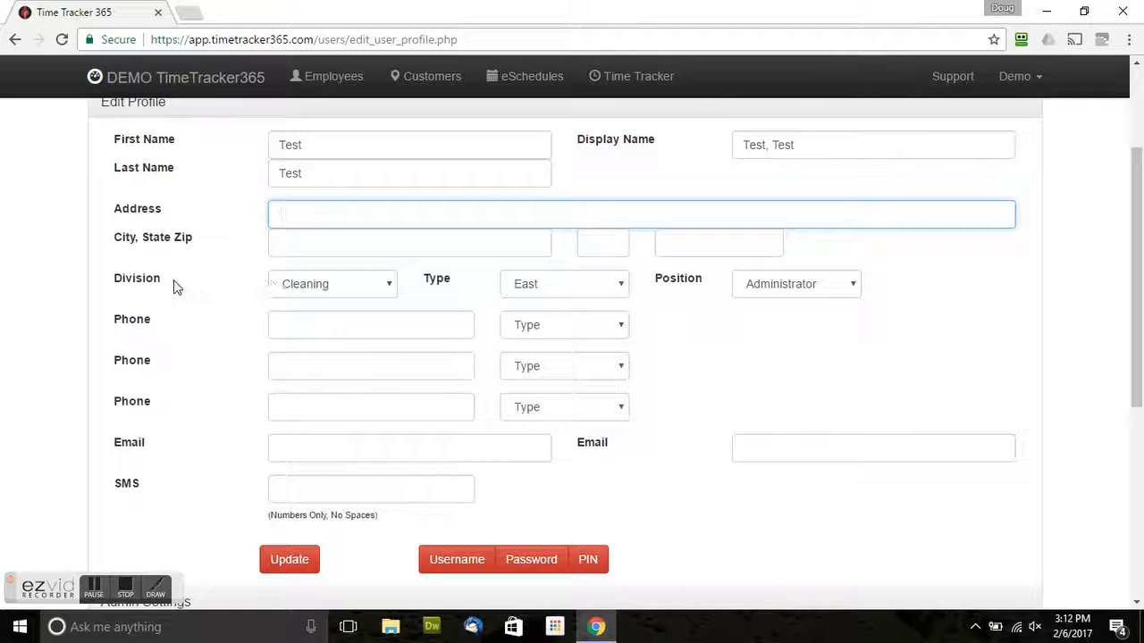
click(368, 288)
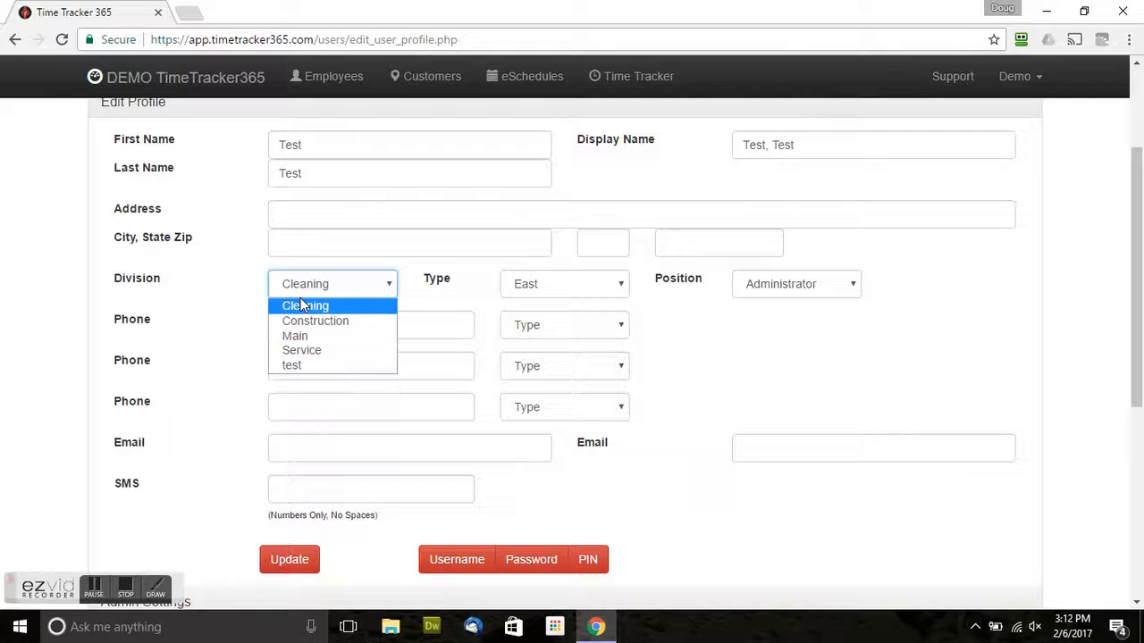
click(228, 286)
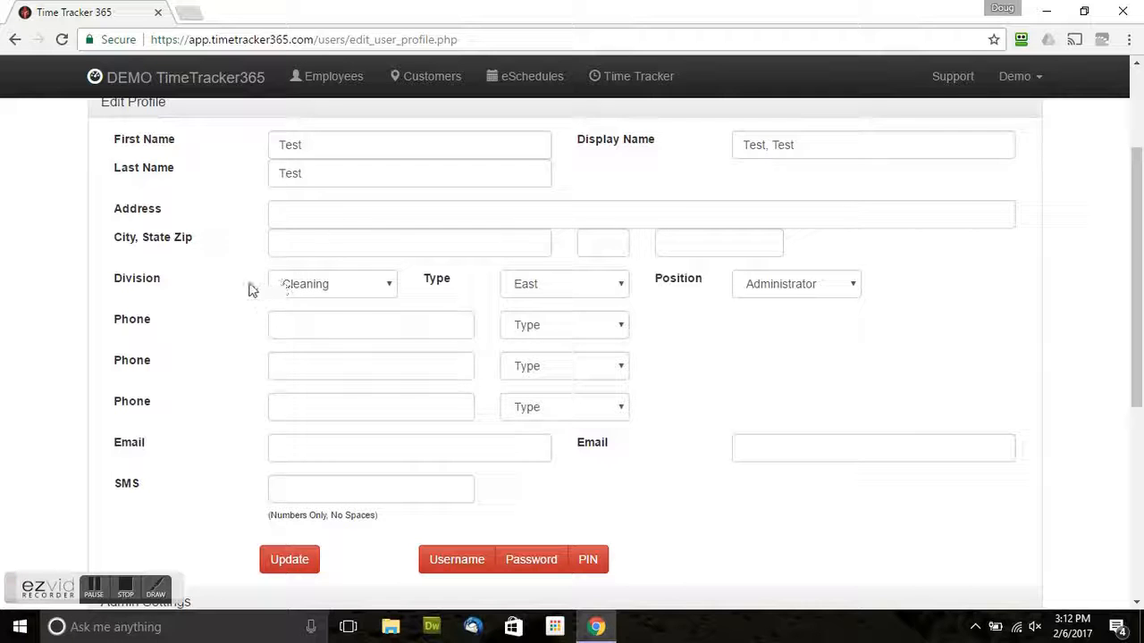
click(385, 286)
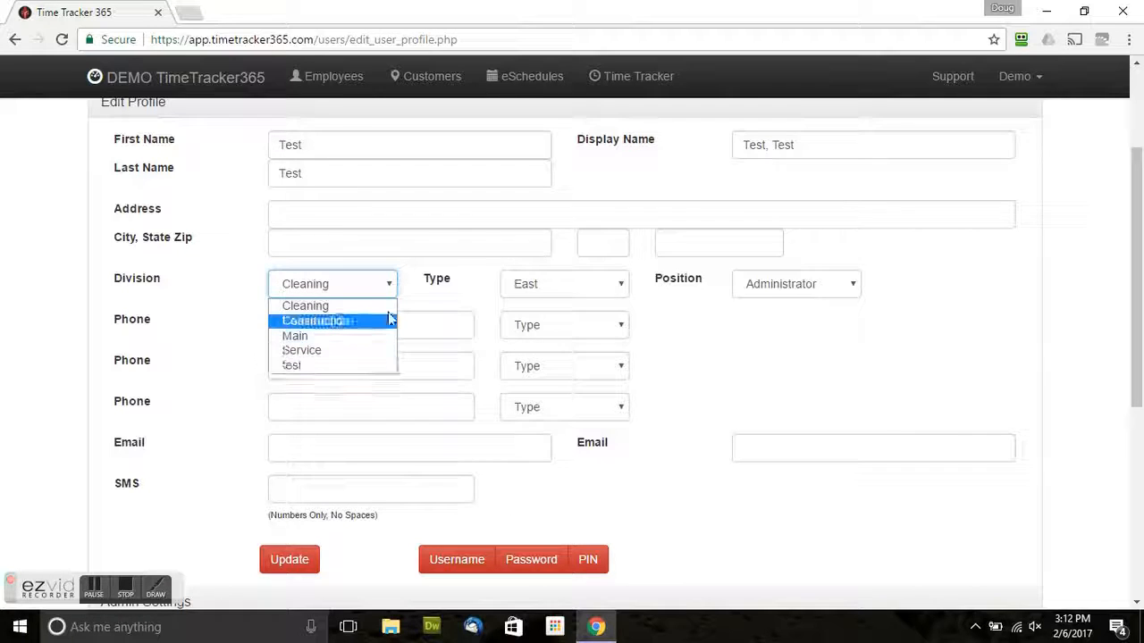
click(539, 285)
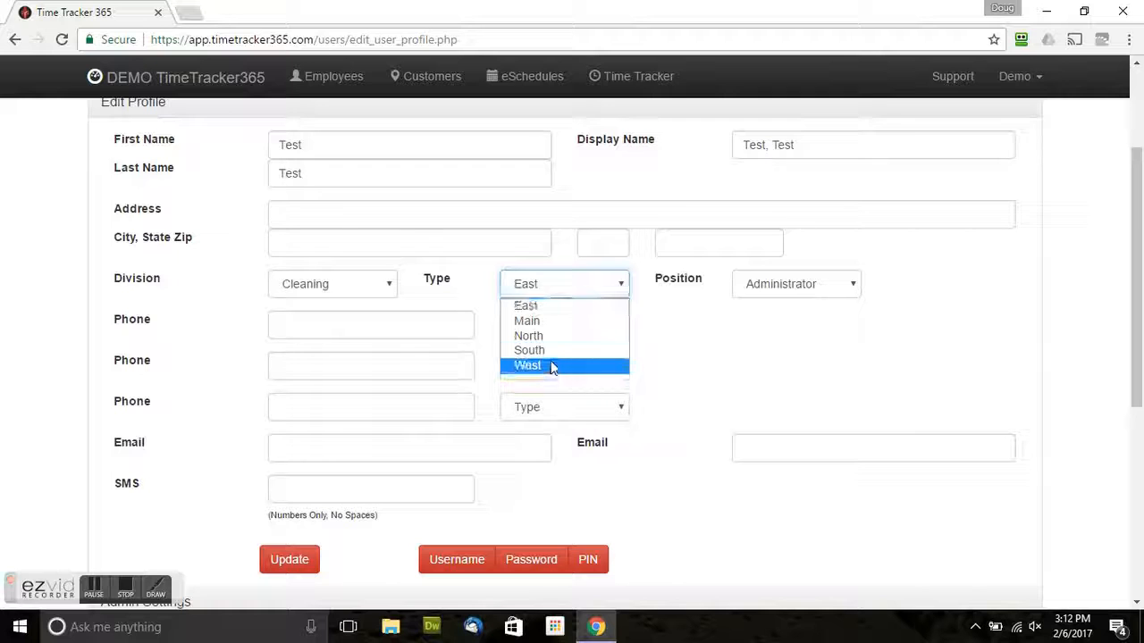
click(782, 285)
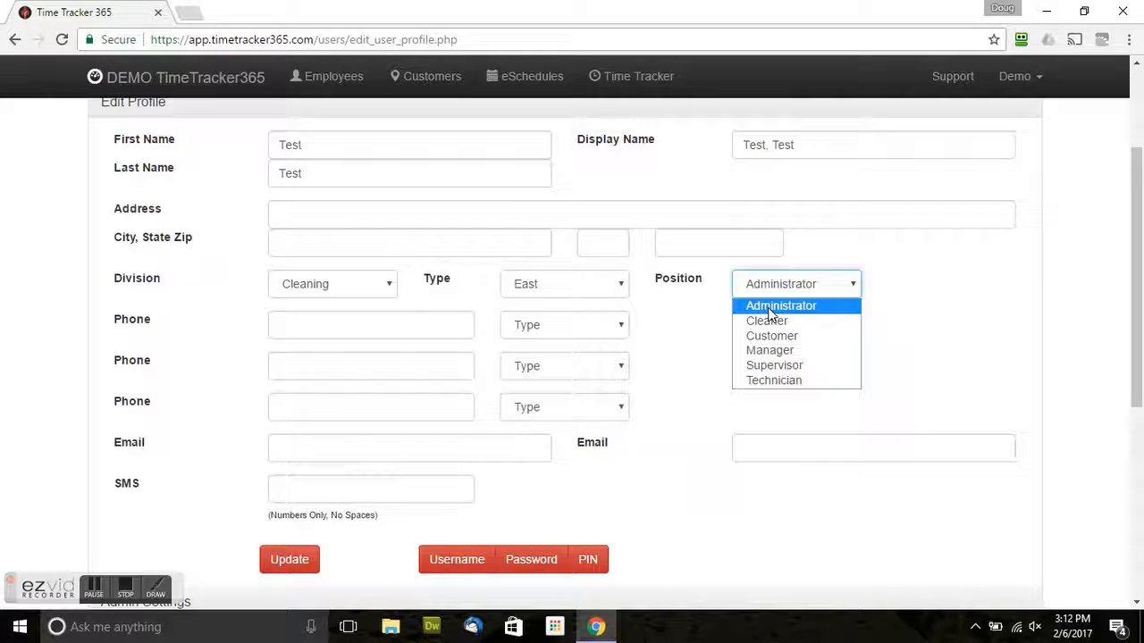
click(237, 313)
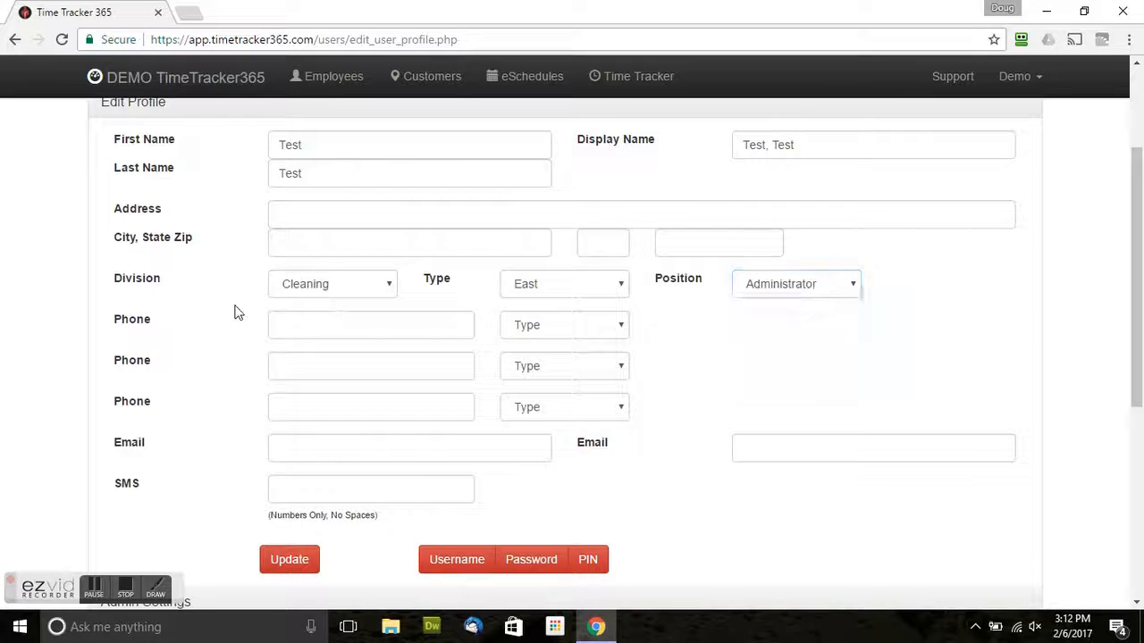
scroll(237, 308, down, 2)
scroll(241, 304, down, 1)
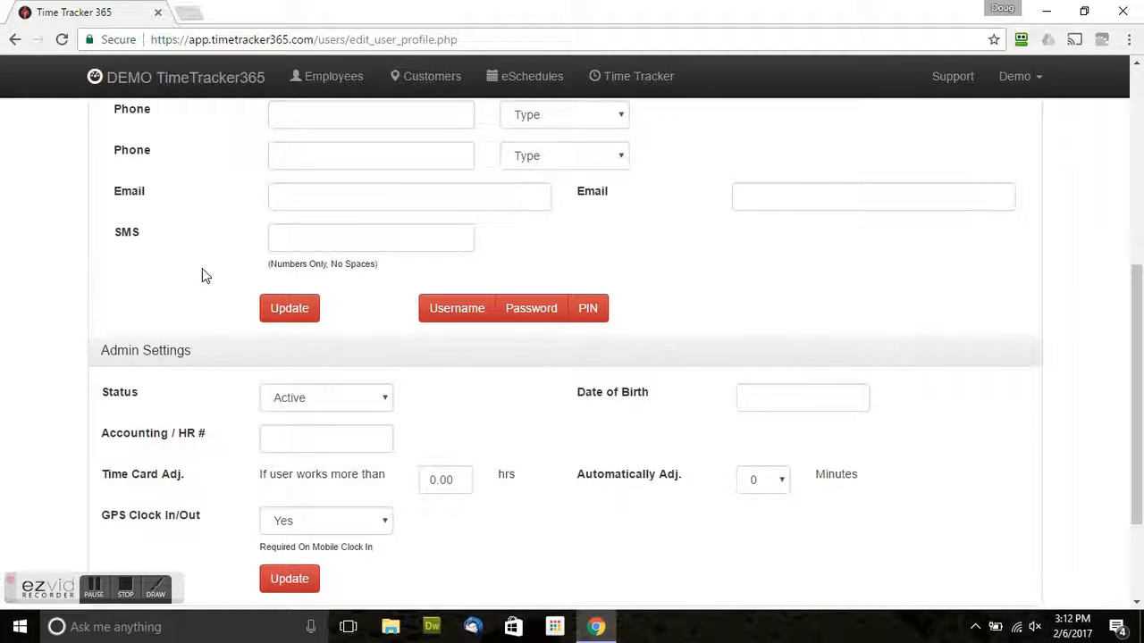
scroll(201, 271, down, 1)
scroll(205, 258, up, 5)
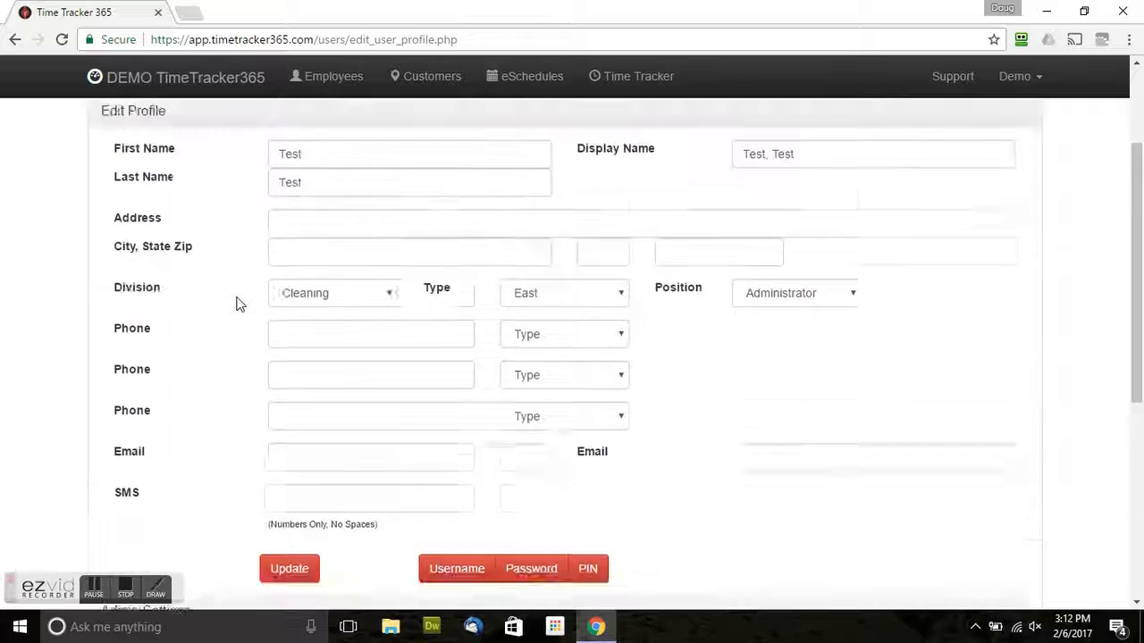
scroll(332, 258, down, 1)
scroll(199, 363, down, 5)
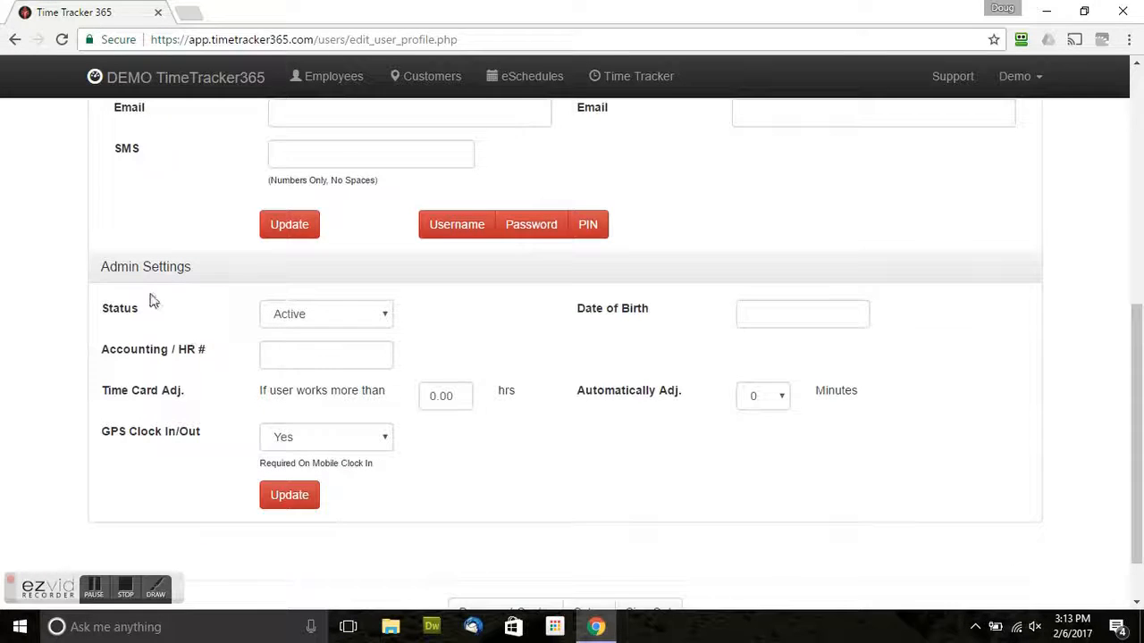
click(384, 318)
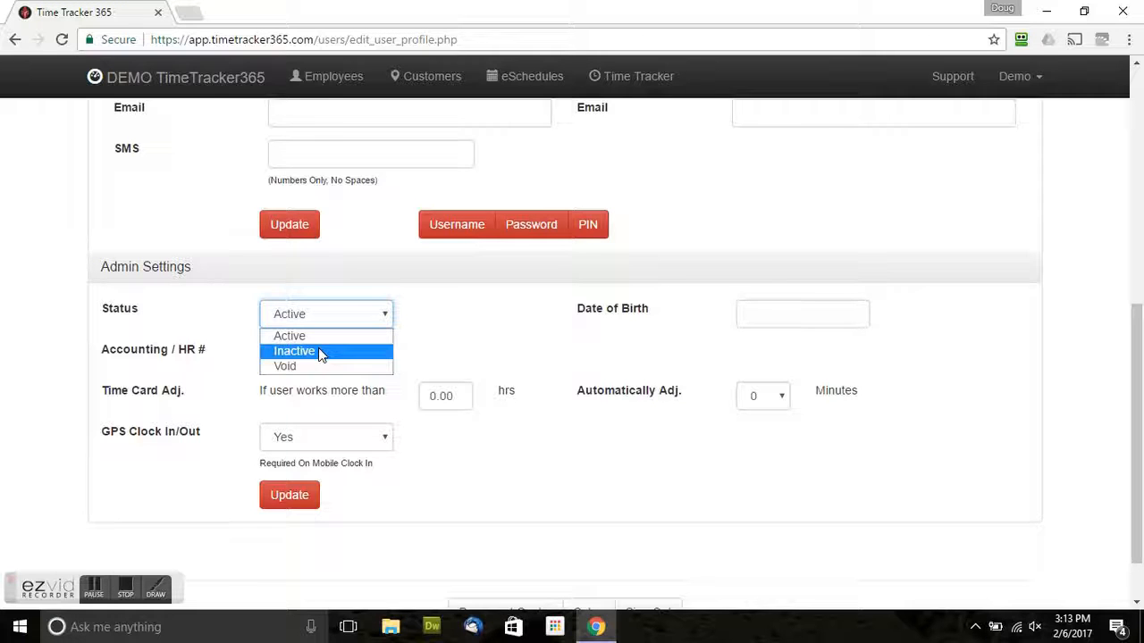
click(442, 350)
scroll(443, 350, up, 1)
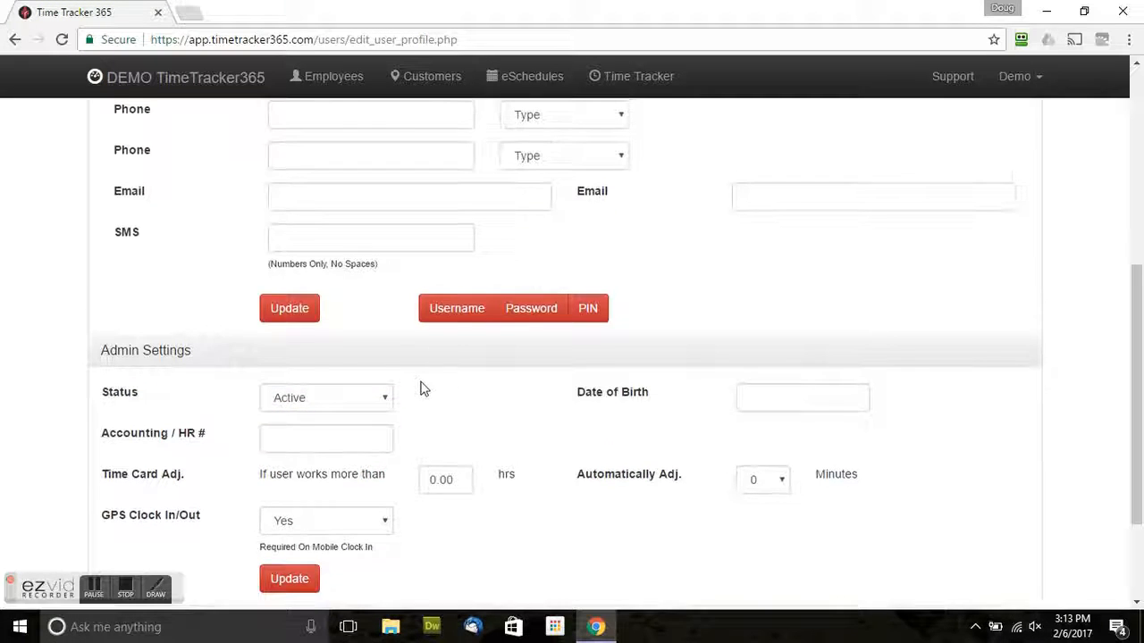
click(378, 399)
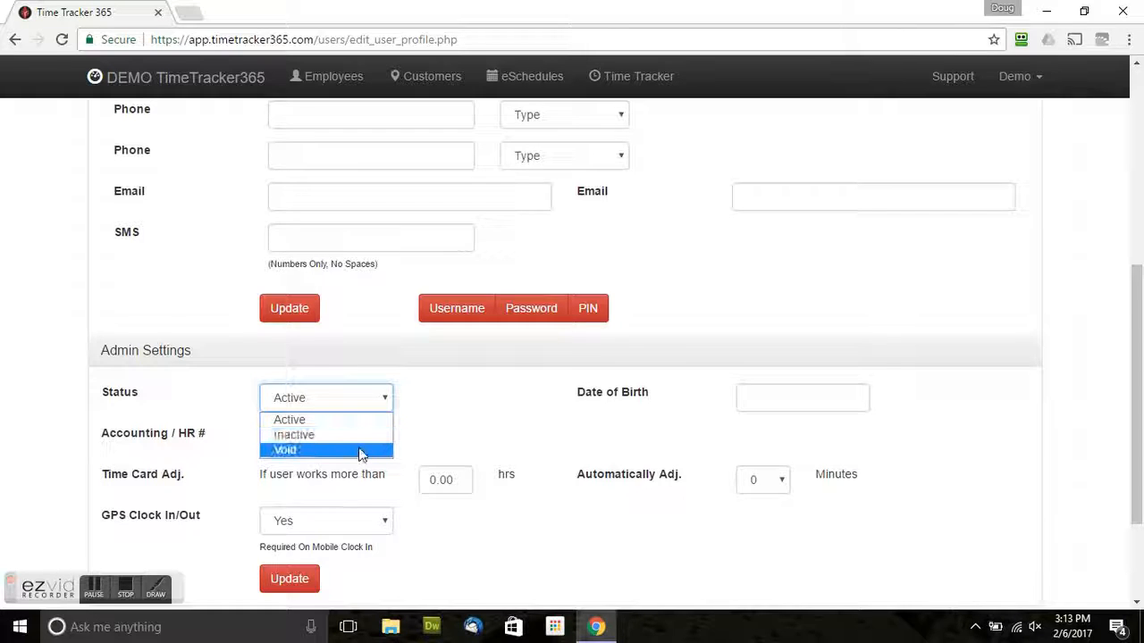
click(427, 446)
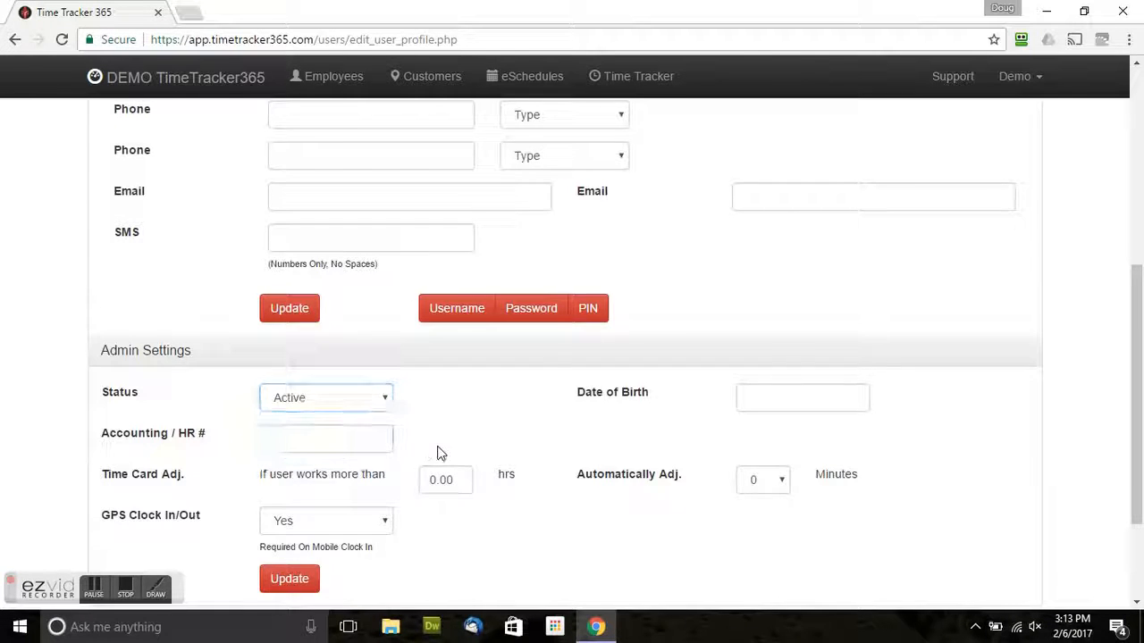
scroll(437, 447, up, 2)
scroll(412, 411, up, 1)
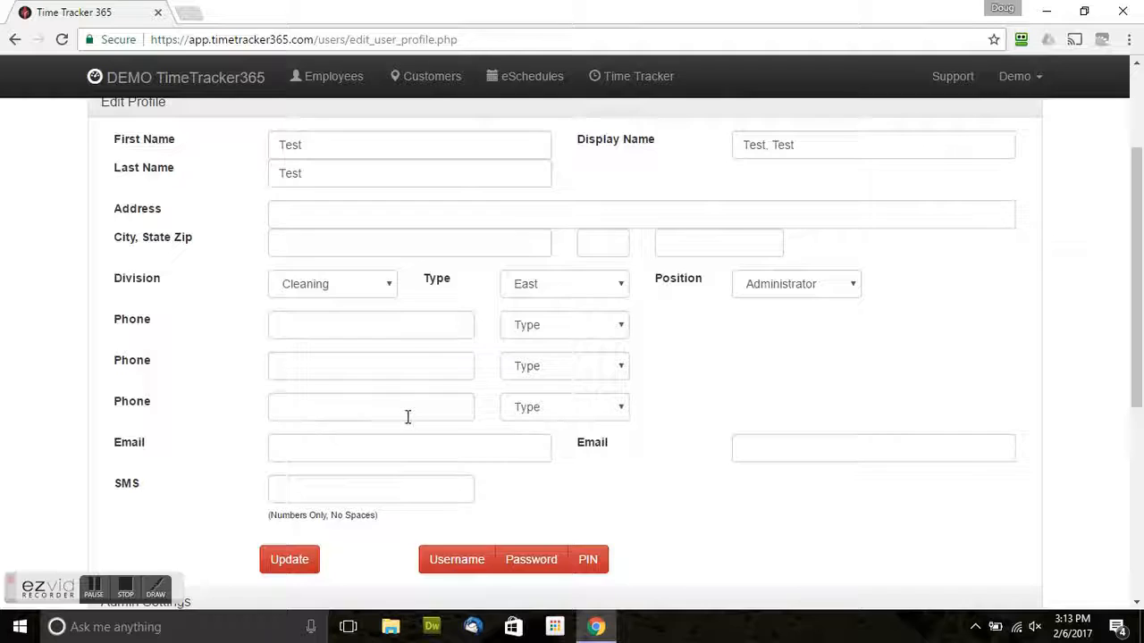
scroll(406, 416, down, 4)
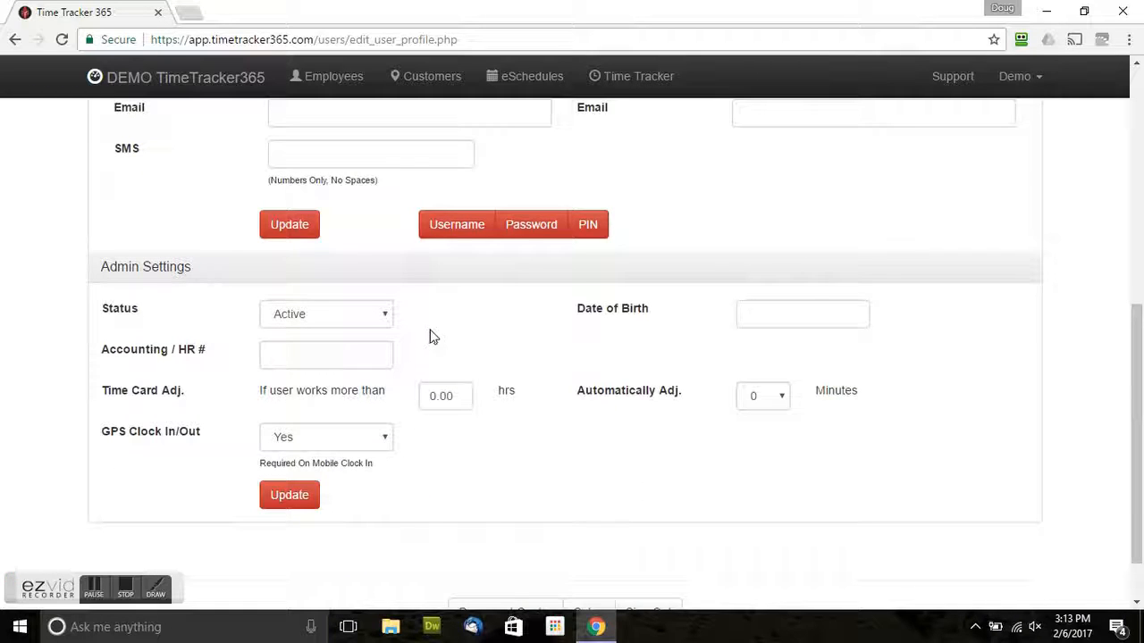
click(385, 319)
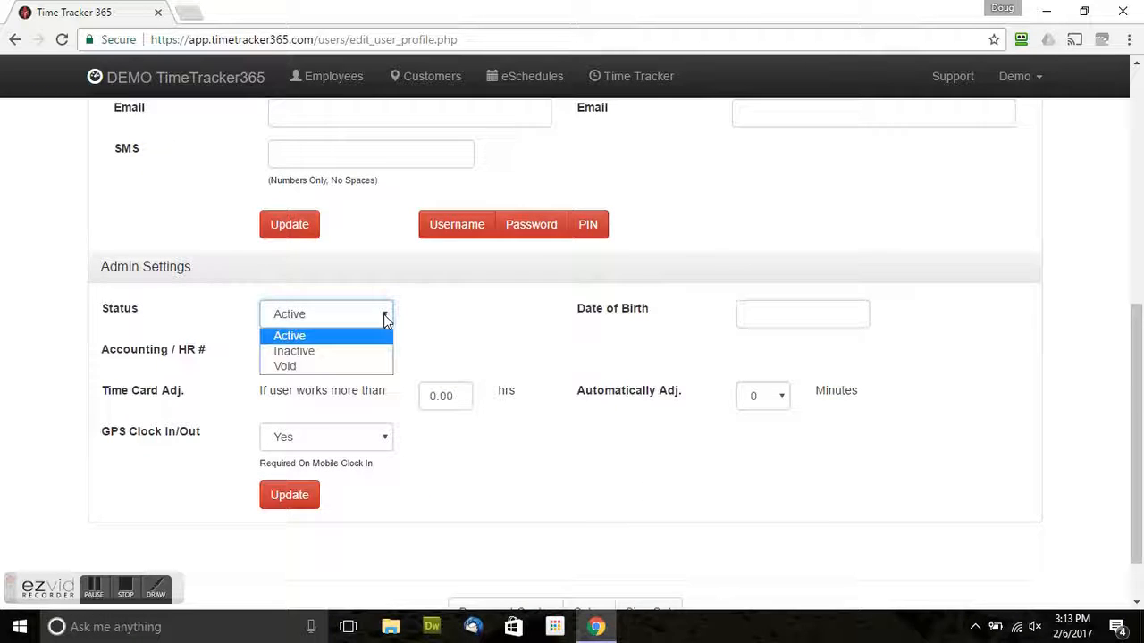
click(425, 367)
scroll(425, 367, up, 1)
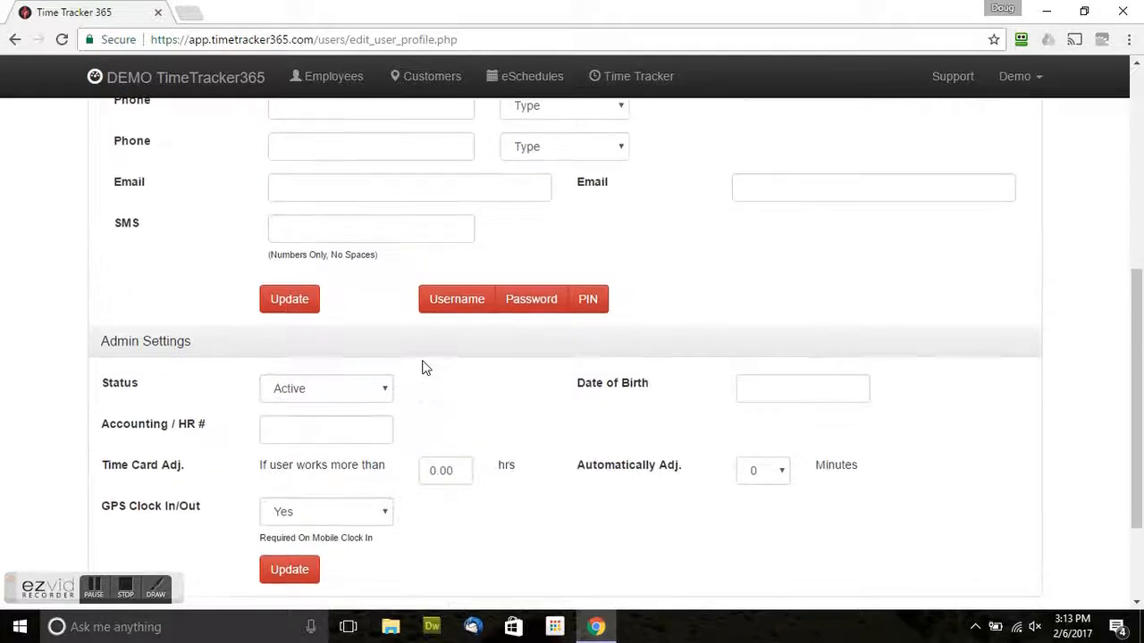
scroll(426, 367, down, 1)
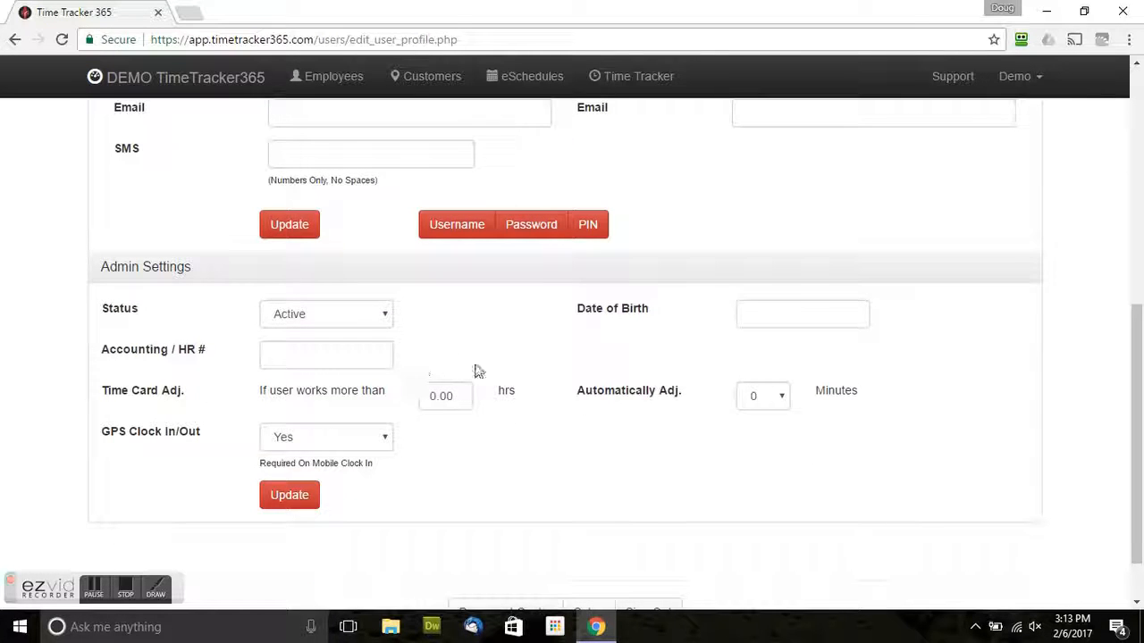
Set Time Card Adj. to 6 hours with a 30-minute automatic adjustment.
click(280, 355)
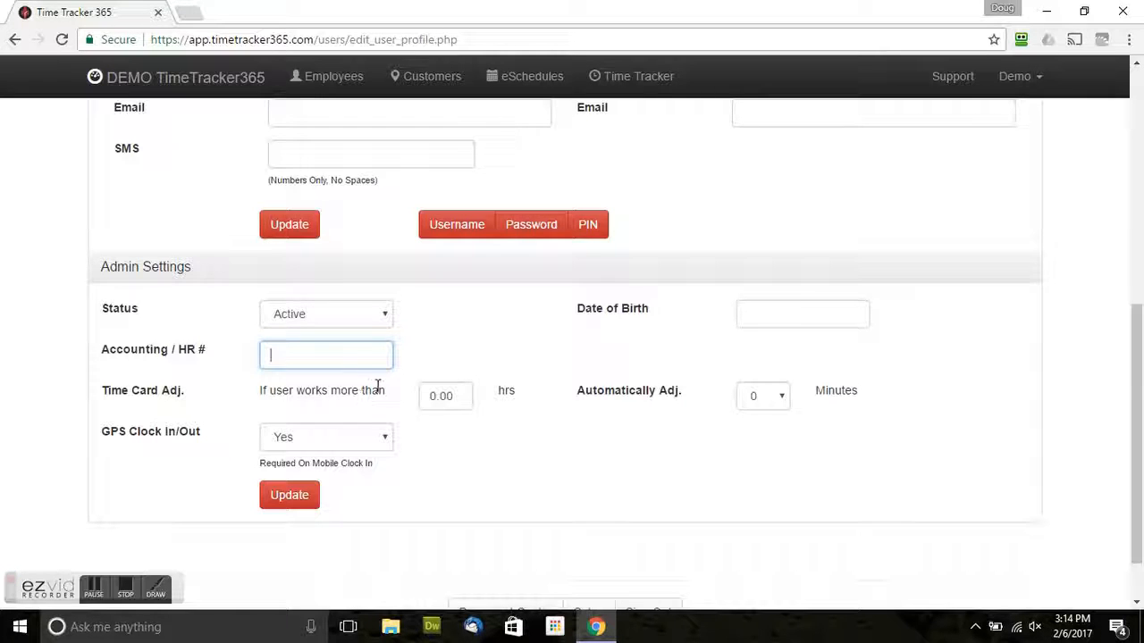
drag(454, 397, 420, 398)
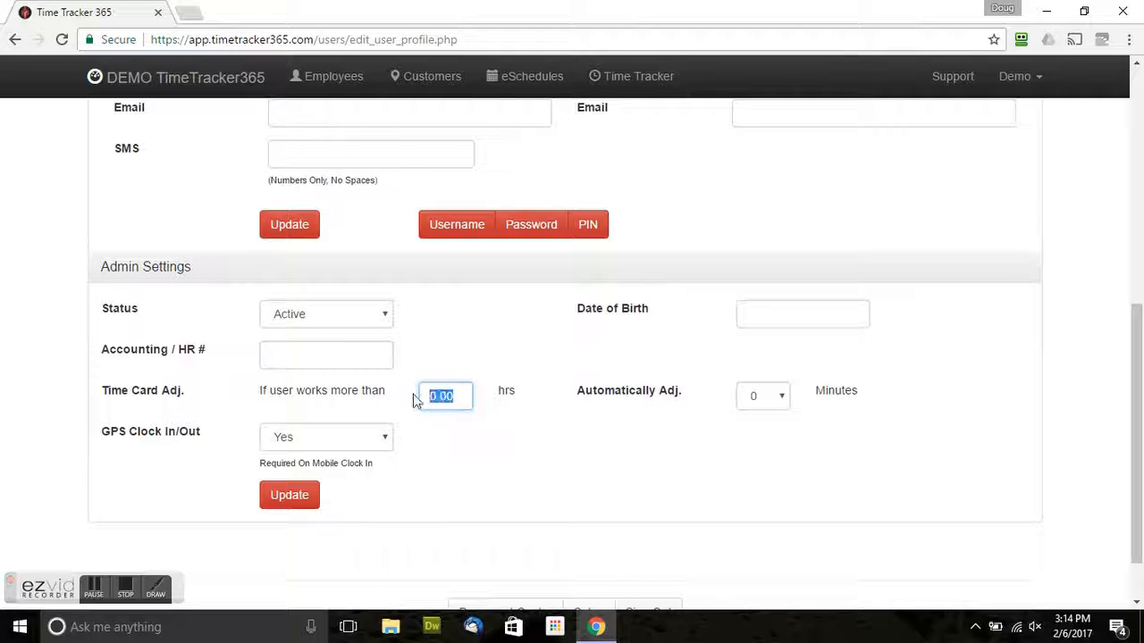
text(6)
click(771, 404)
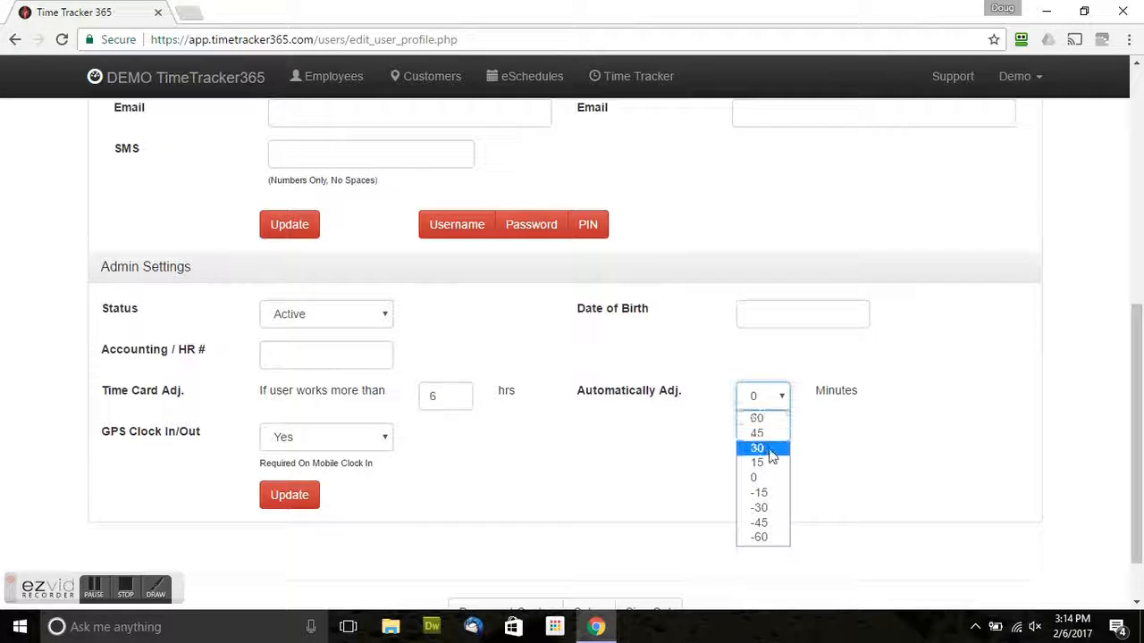
click(771, 448)
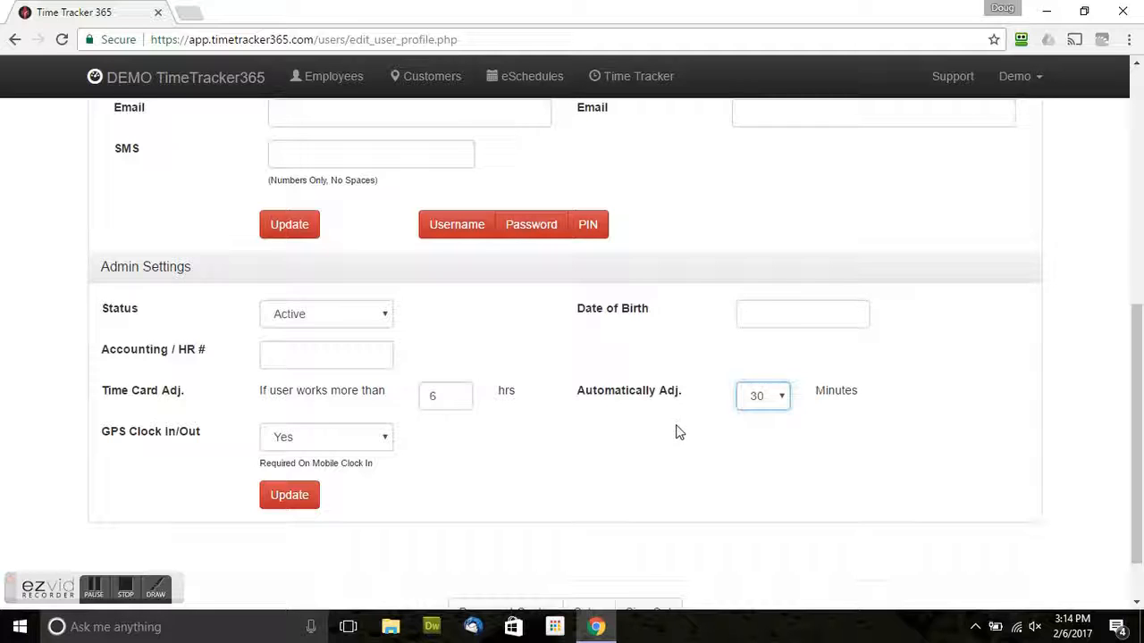
click(759, 404)
scroll(536, 391, down, 1)
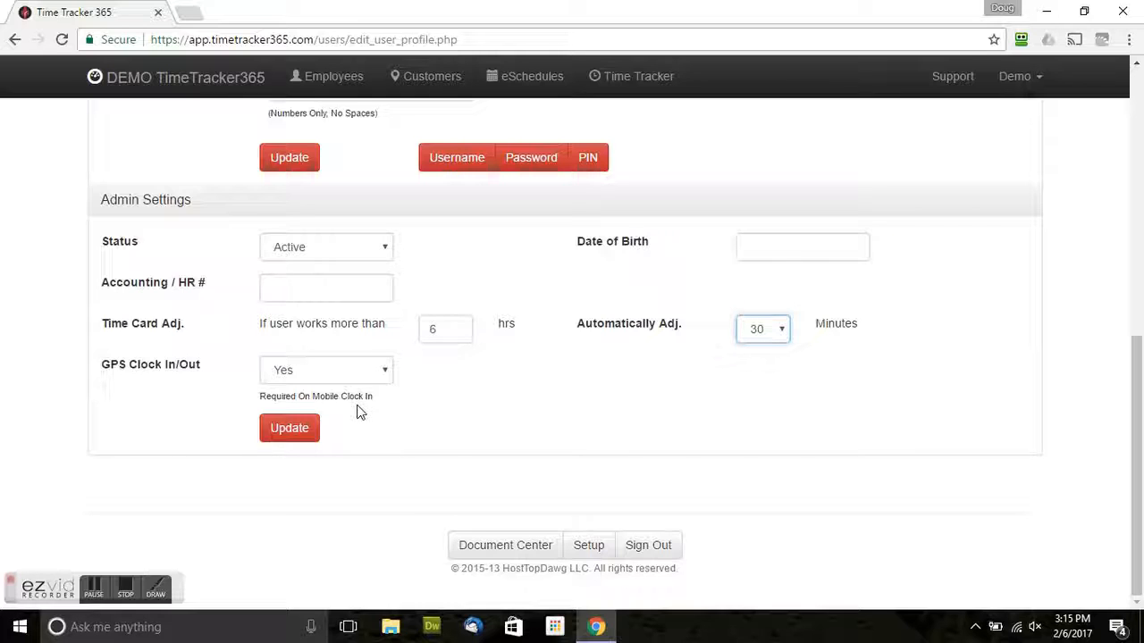
Save the 6-hour, 30-minute time card adjustment with Update.
click(290, 429)
scroll(289, 434, down, 3)
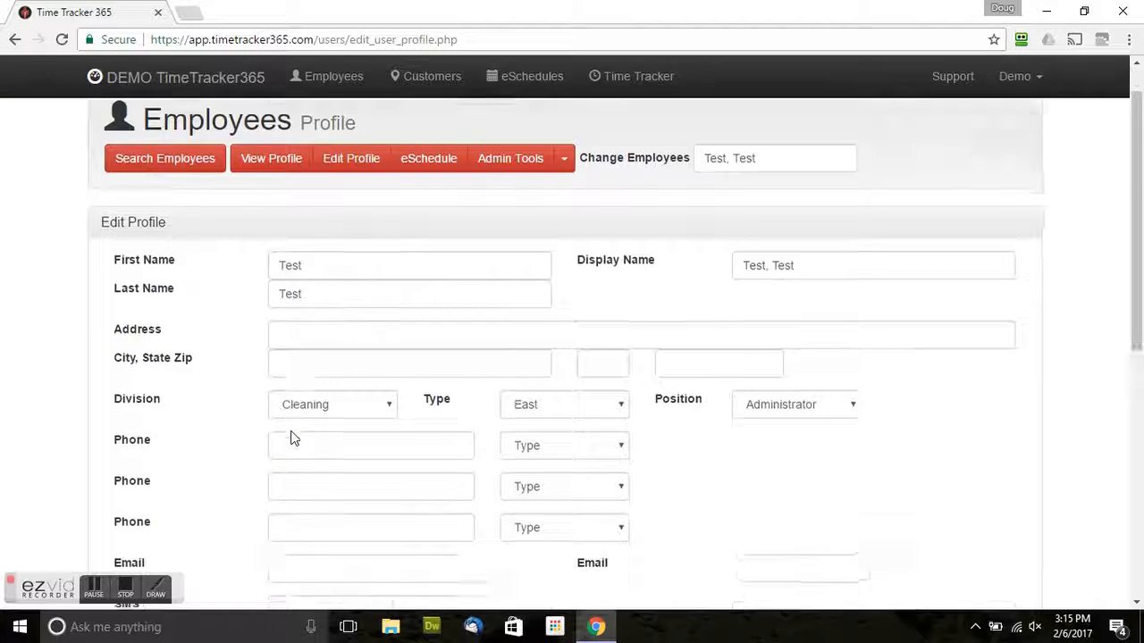
scroll(348, 447, up, 3)
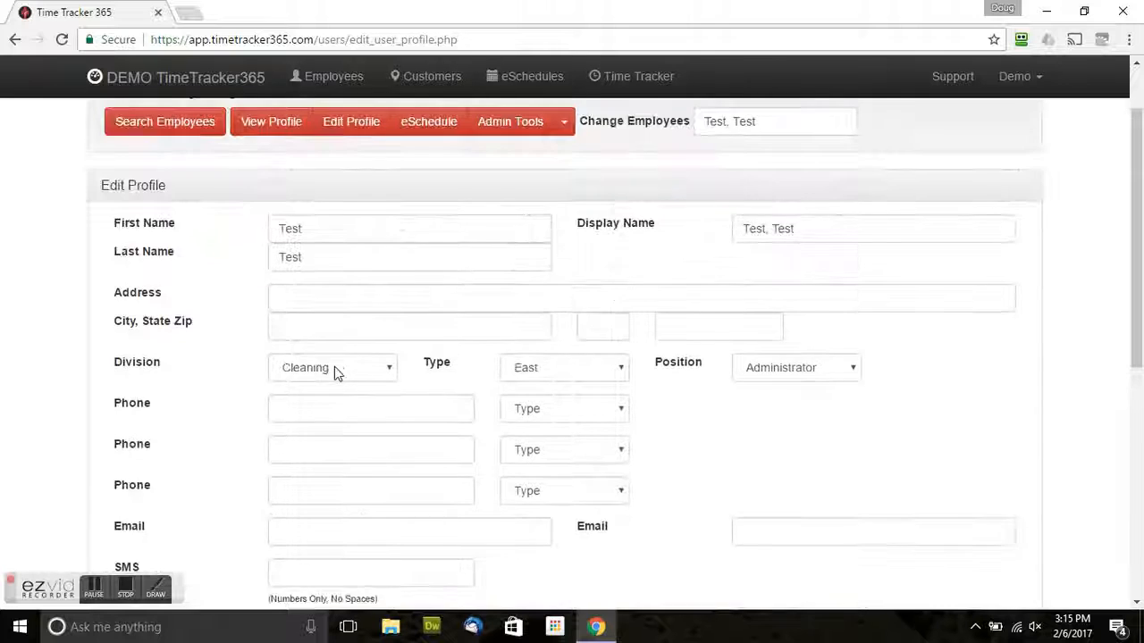
scroll(346, 354, up, 1)
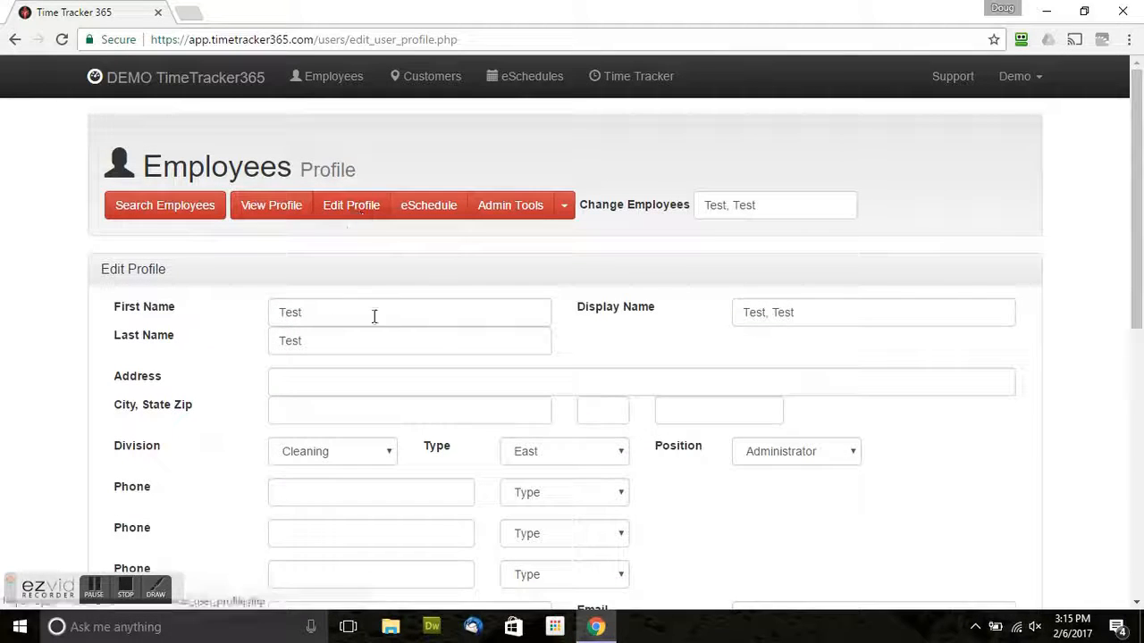
scroll(444, 351, down, 4)
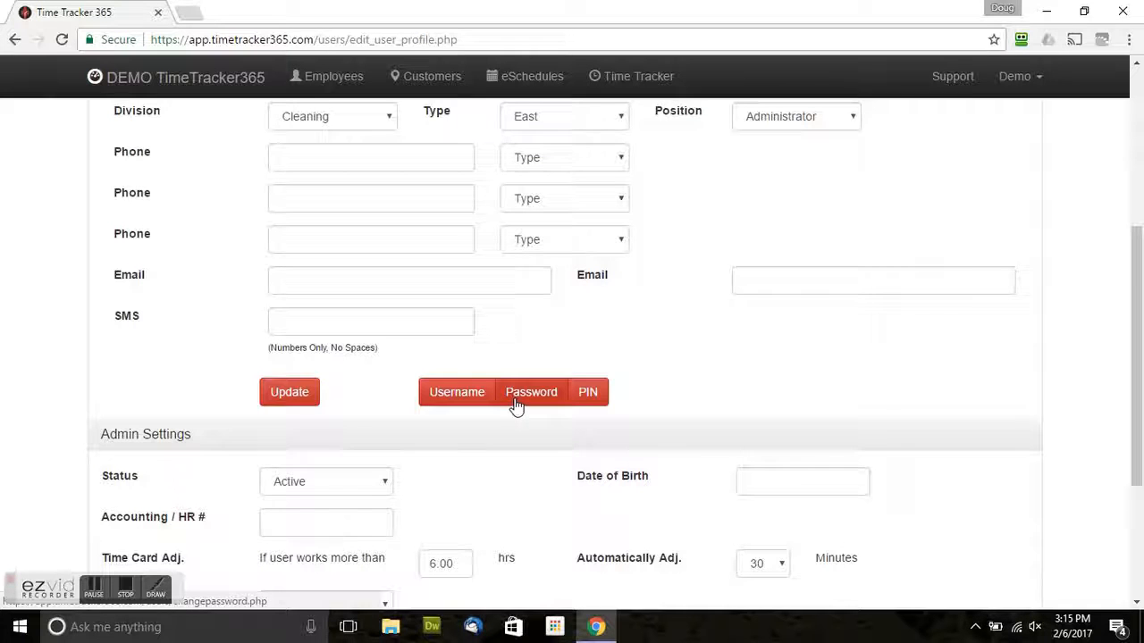
scroll(649, 332, down, 1)
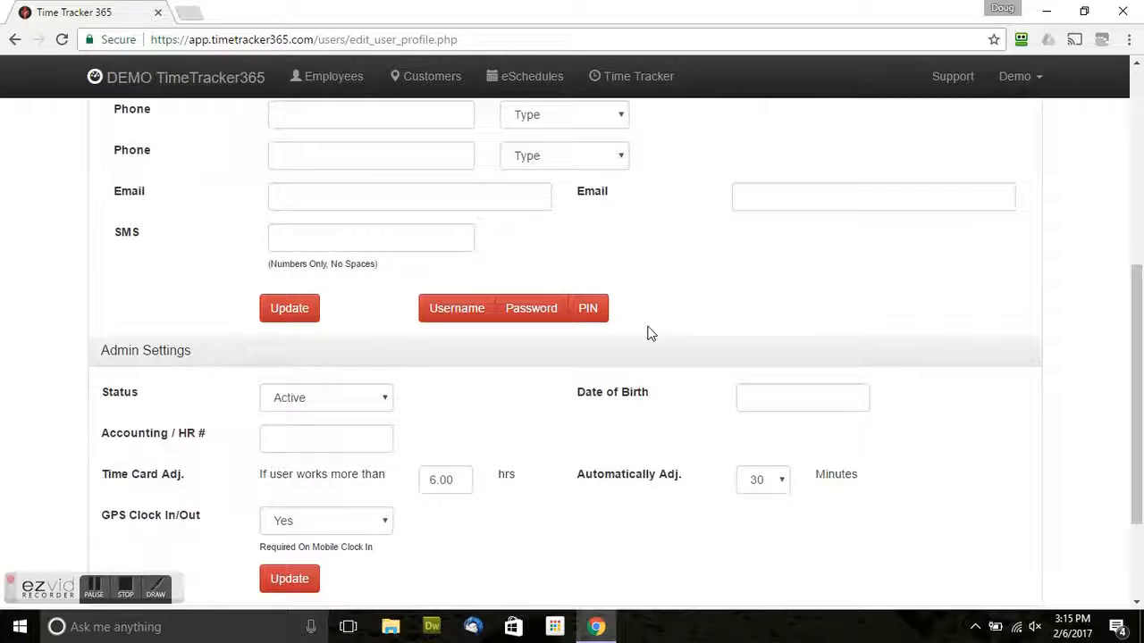
Return via the search results to the test employee's profile and open Edit Profile.
click(589, 319)
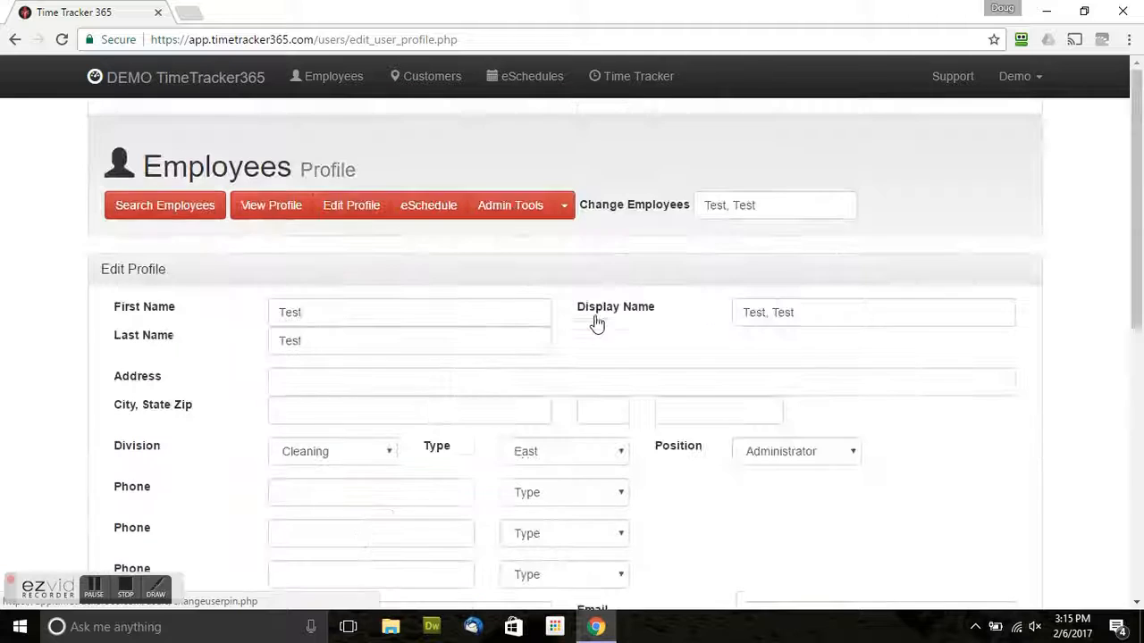
click(185, 208)
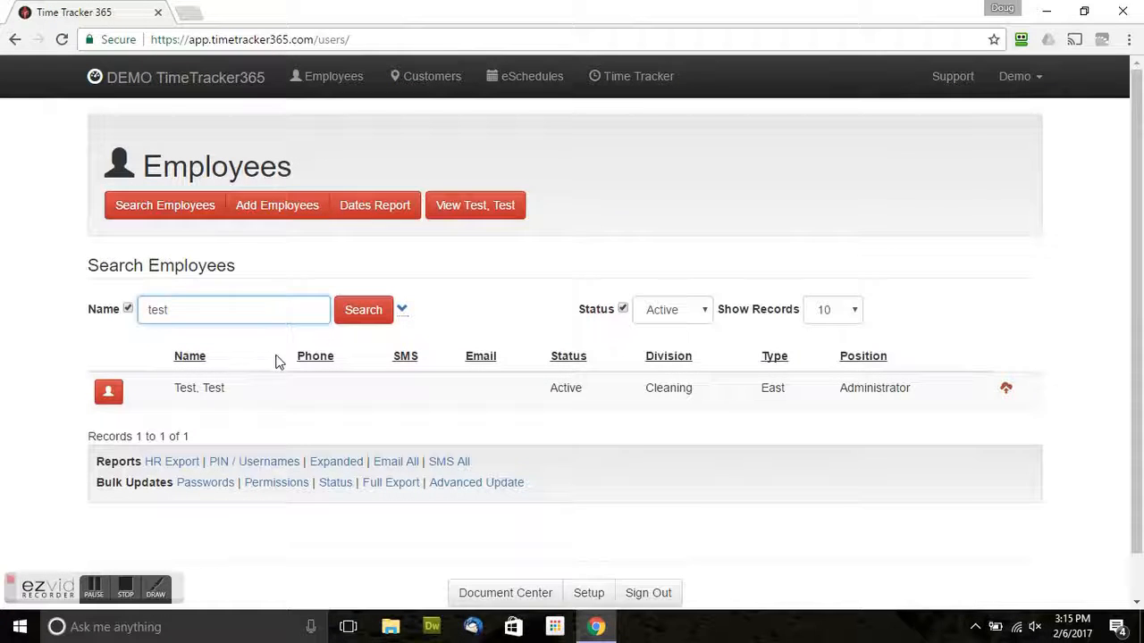
click(110, 394)
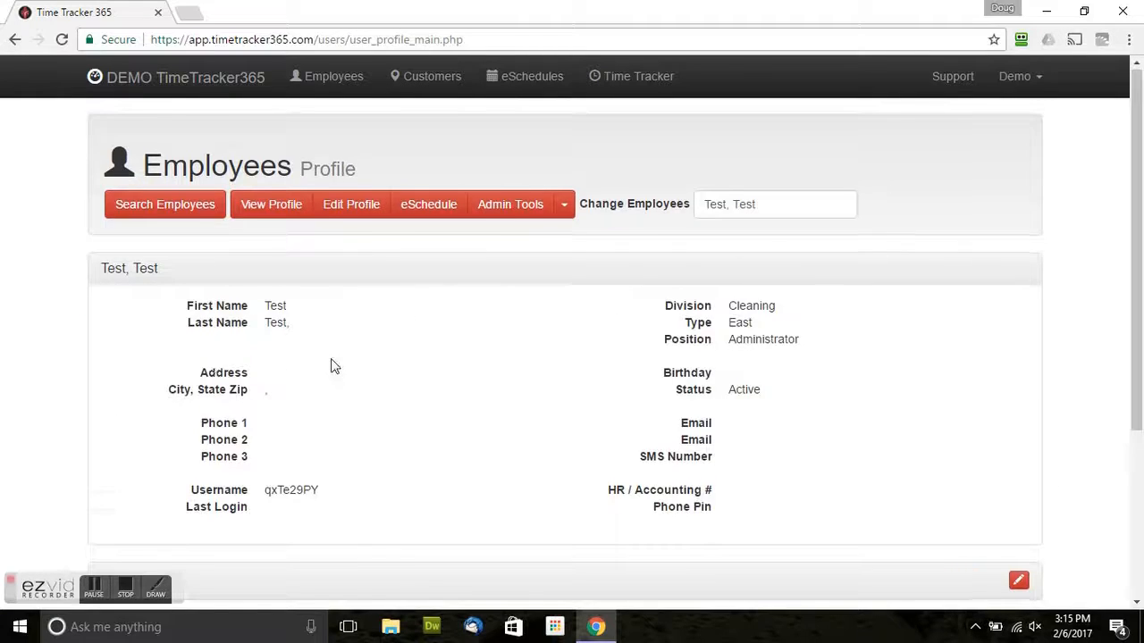
scroll(331, 365, down, 1)
drag(654, 422, 724, 421)
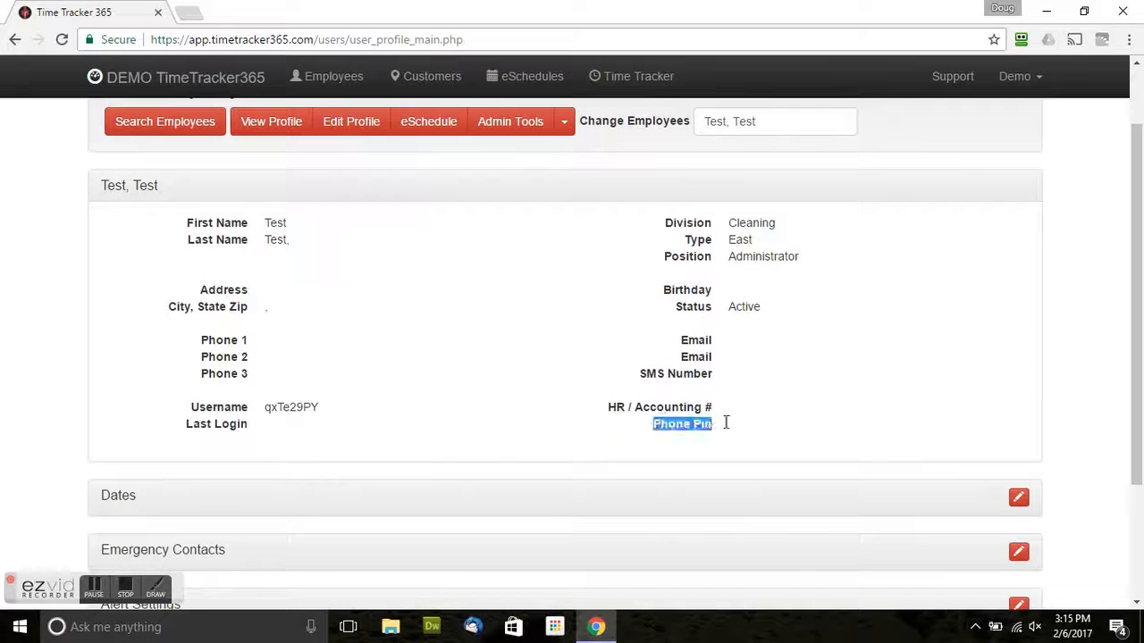
click(360, 127)
scroll(530, 393, down, 3)
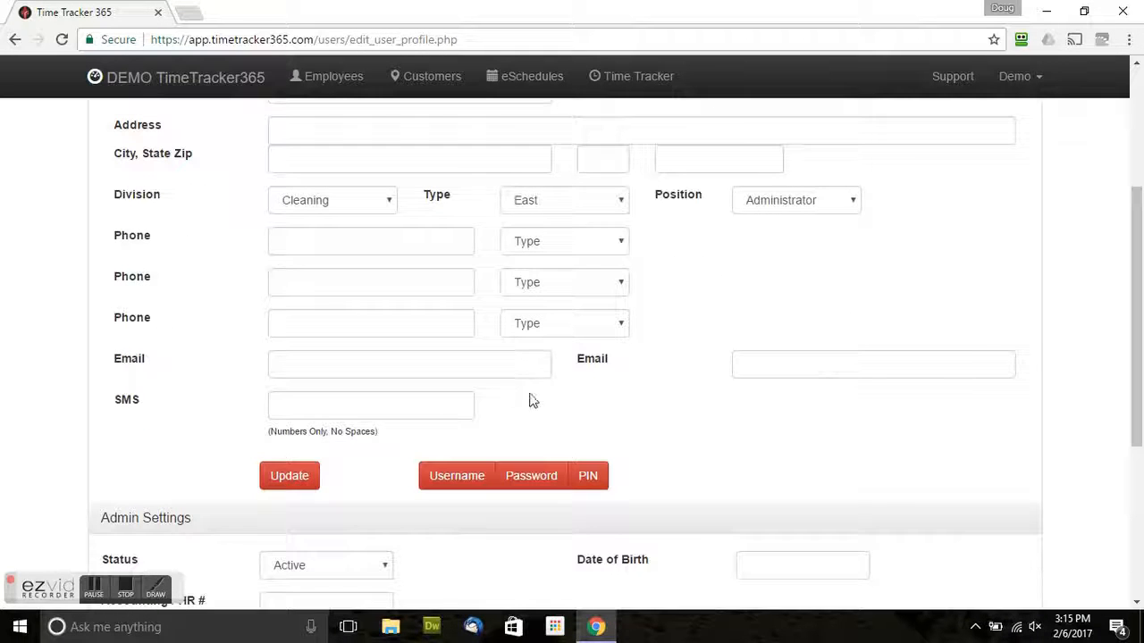
Submit a new phone PIN entered twice, then dismiss the 'already used' alert.
click(589, 477)
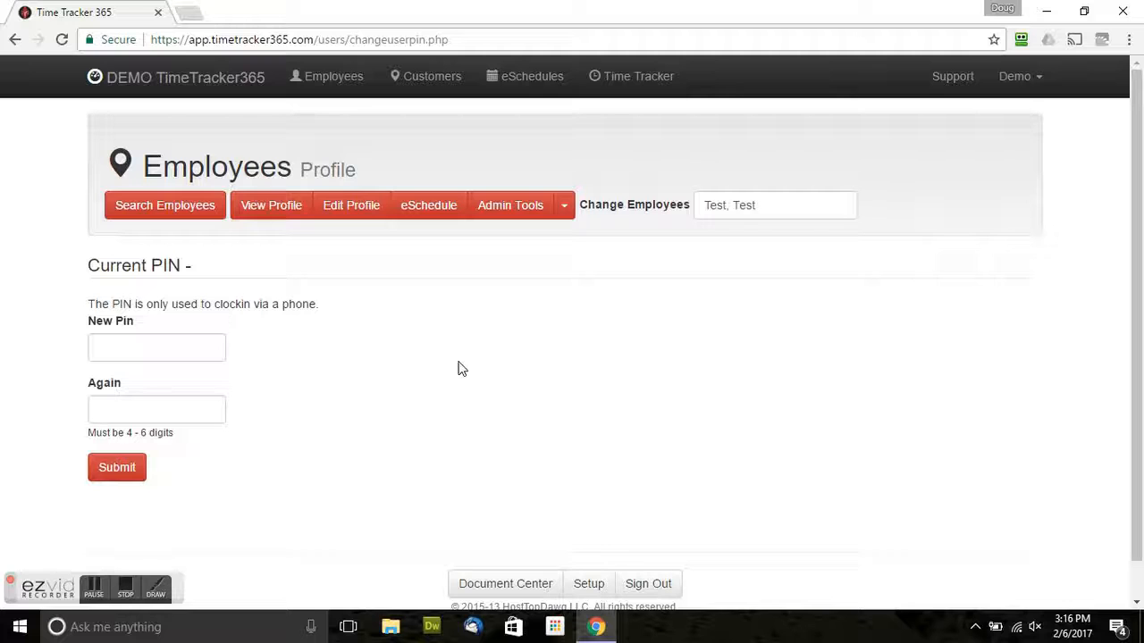
click(193, 339)
text(1234)
key(Tab)
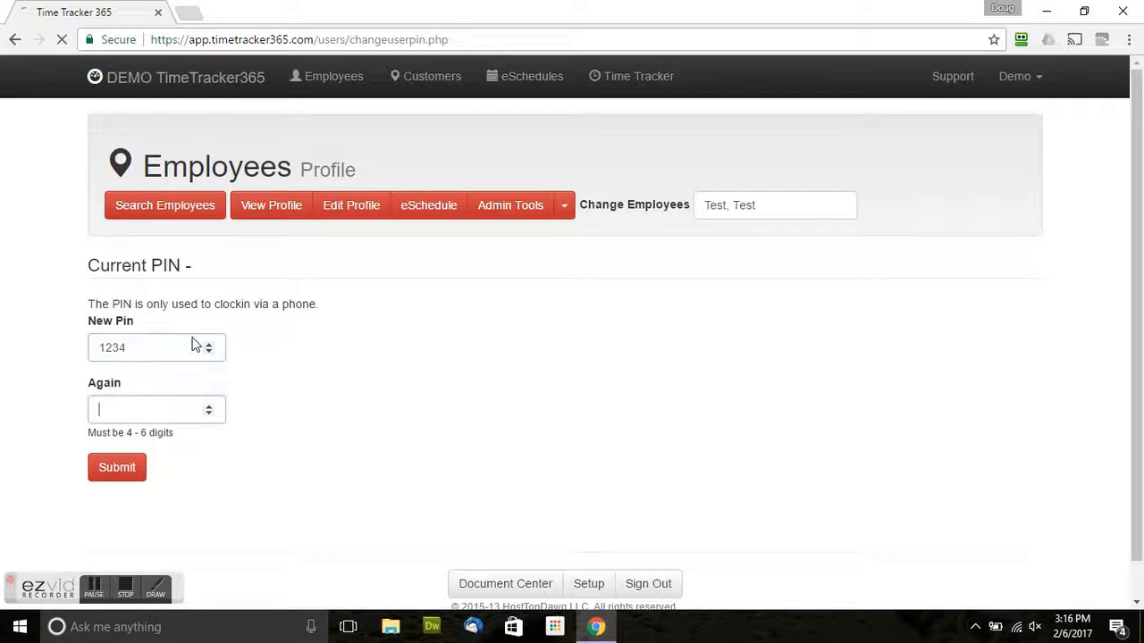
text(1234)
key(Tab)
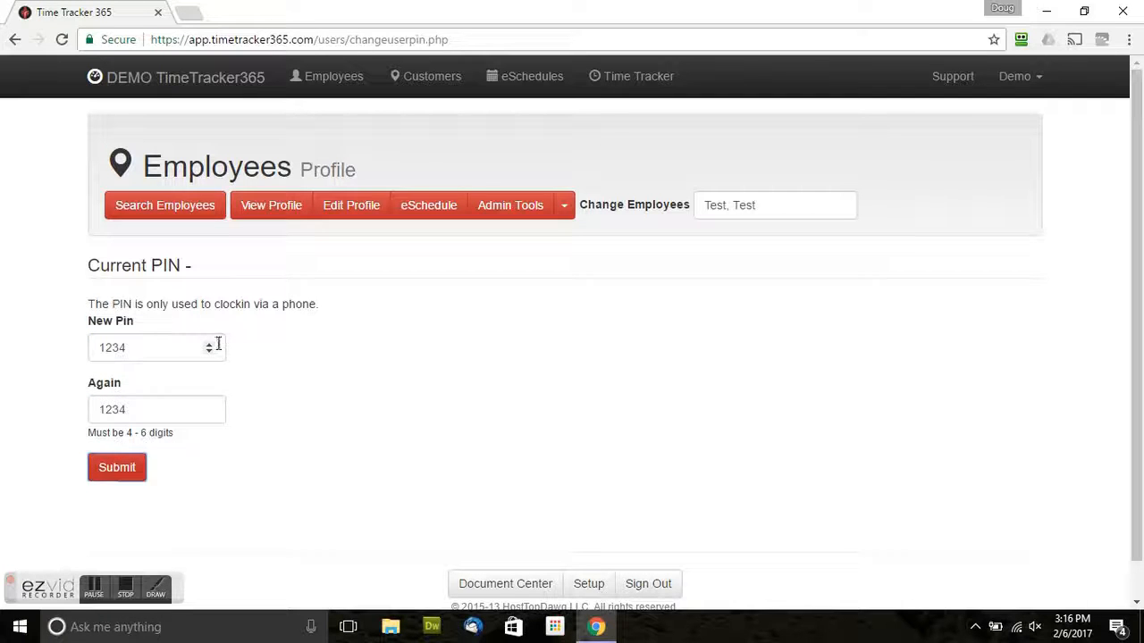
click(133, 472)
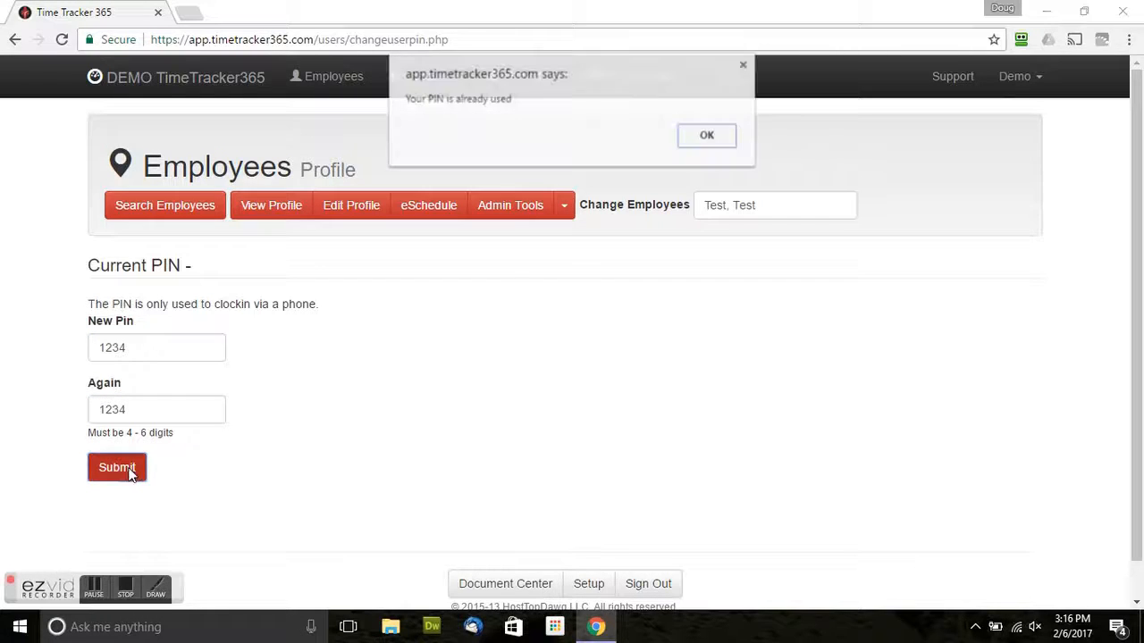
click(704, 140)
Replace it with a different PIN, confirm it in the Again field, and submit.
drag(135, 349, 5, 325)
text(2222)
key(Tab)
text(22)
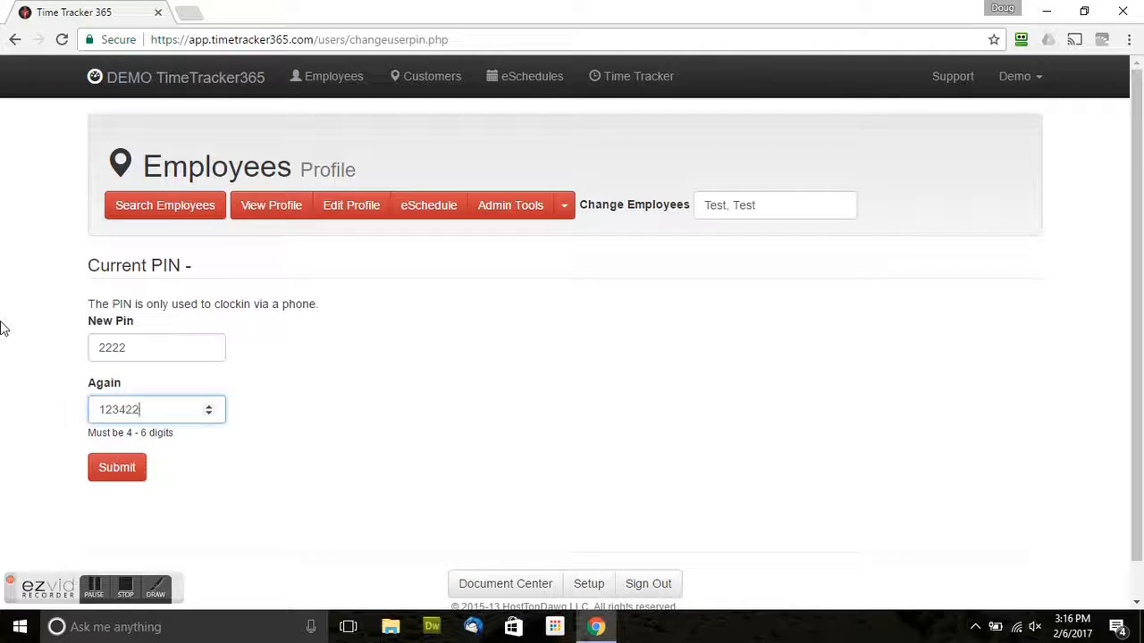
key(BackSpace)
key(BackSpace)
key(BackSpace)
key(BackSpace)
key(BackSpace)
text(2222)
click(116, 468)
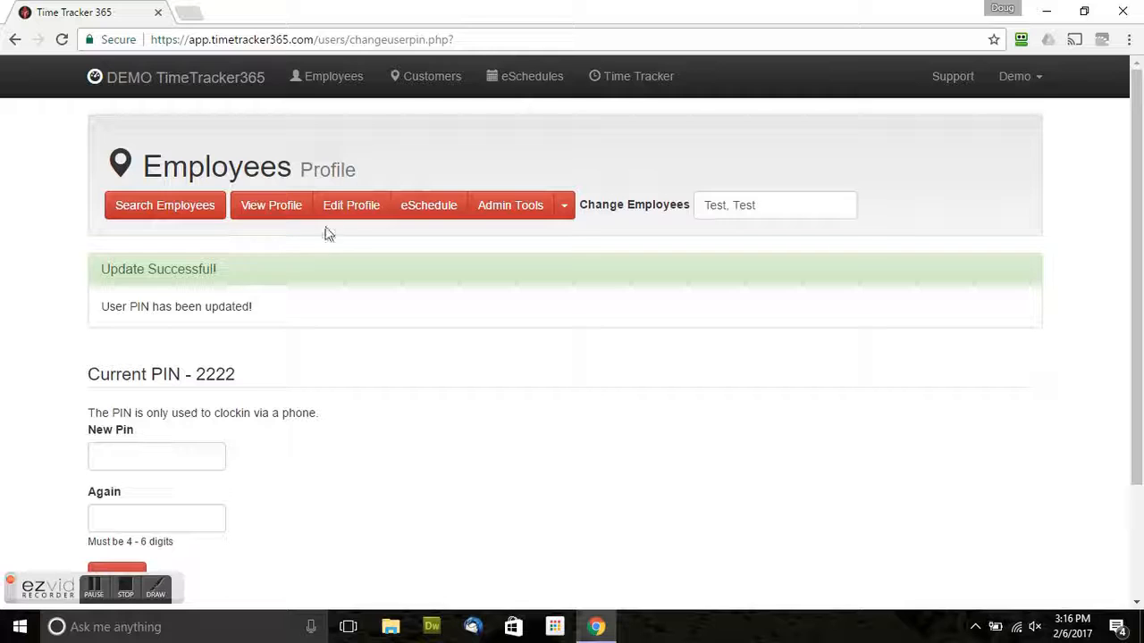
click(298, 213)
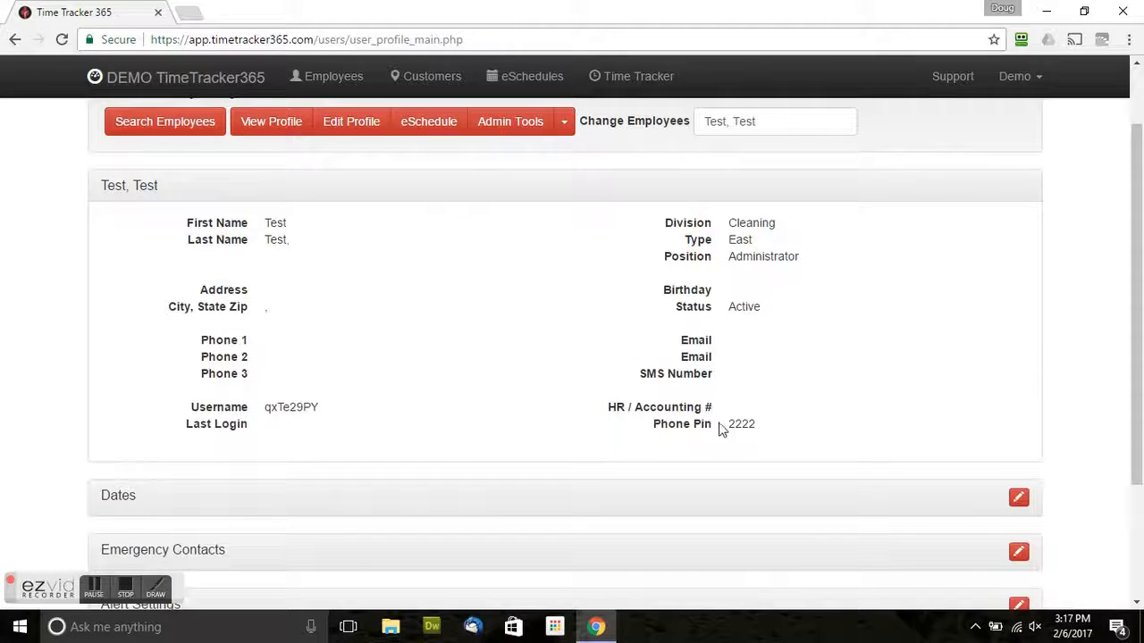
scroll(723, 427, down, 1)
scroll(731, 424, up, 1)
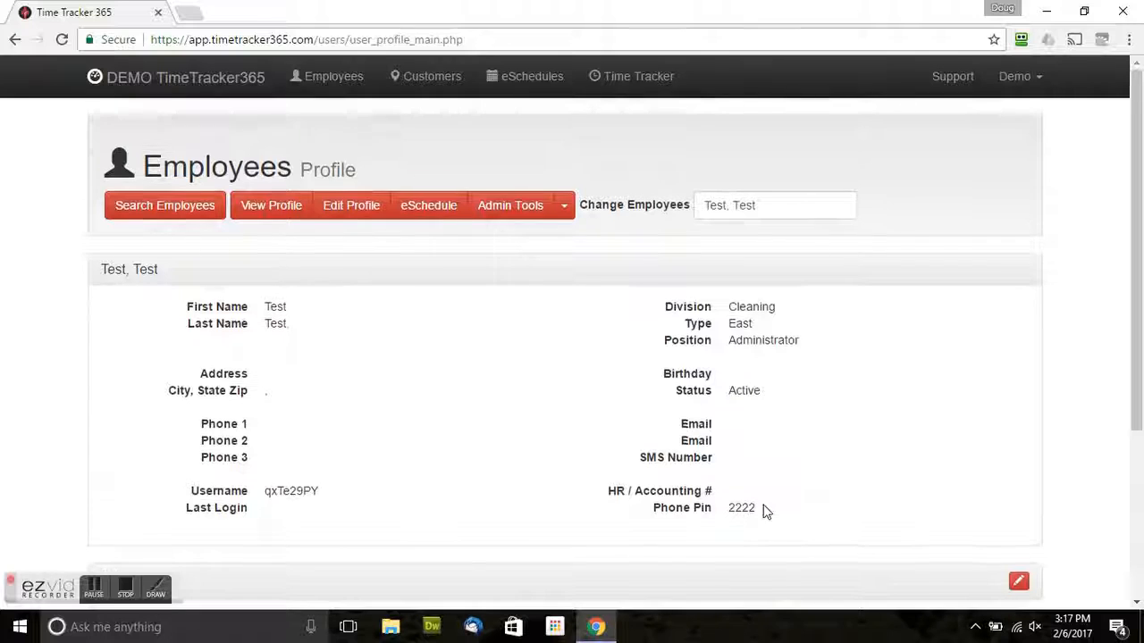
click(355, 217)
scroll(500, 376, down, 3)
scroll(536, 415, down, 2)
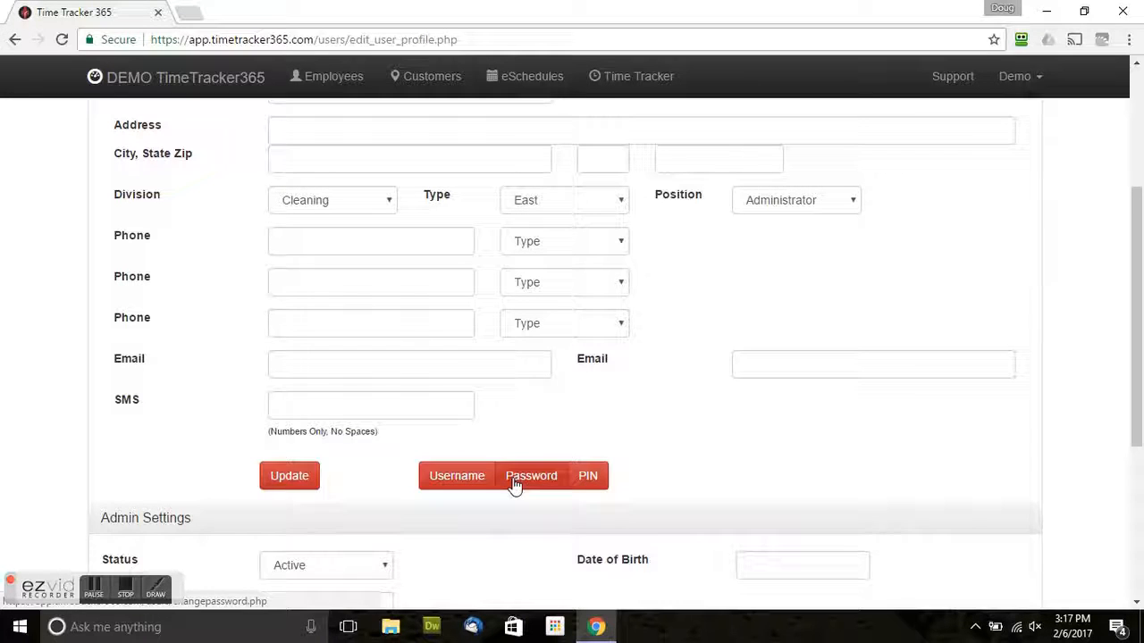
scroll(513, 478, up, 2)
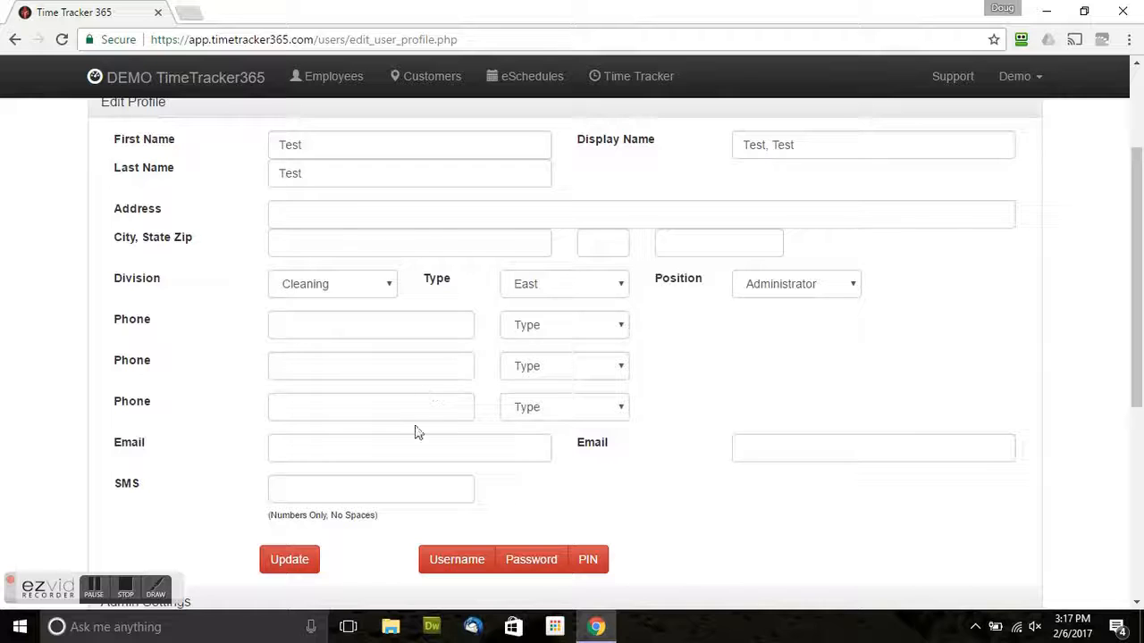
scroll(342, 301, up, 1)
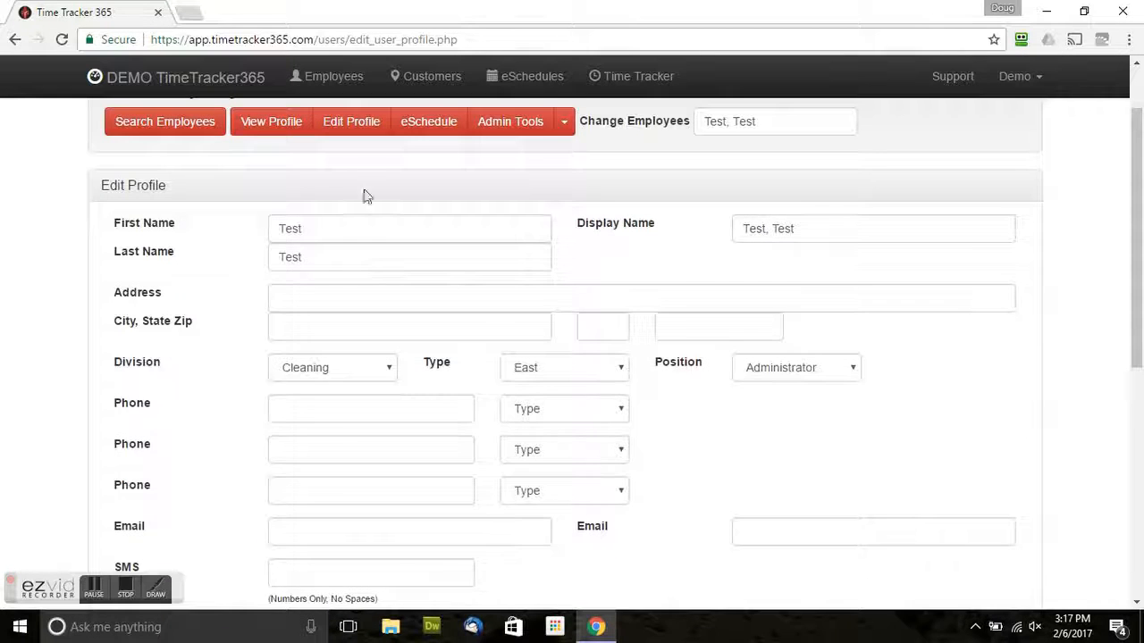
scroll(286, 207, up, 1)
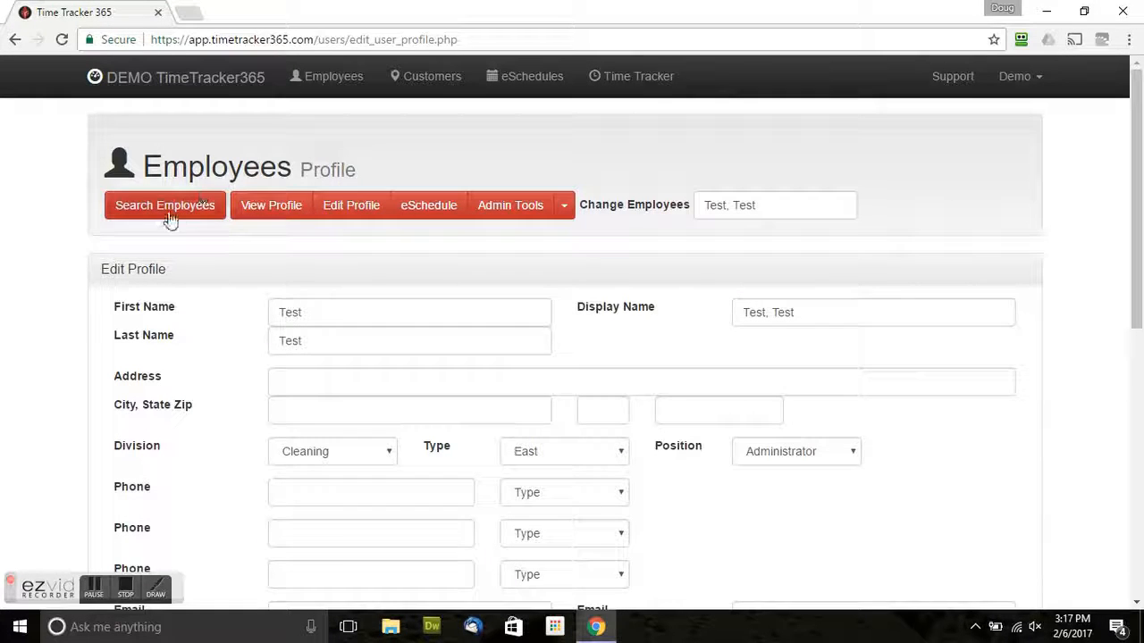
click(169, 211)
click(273, 210)
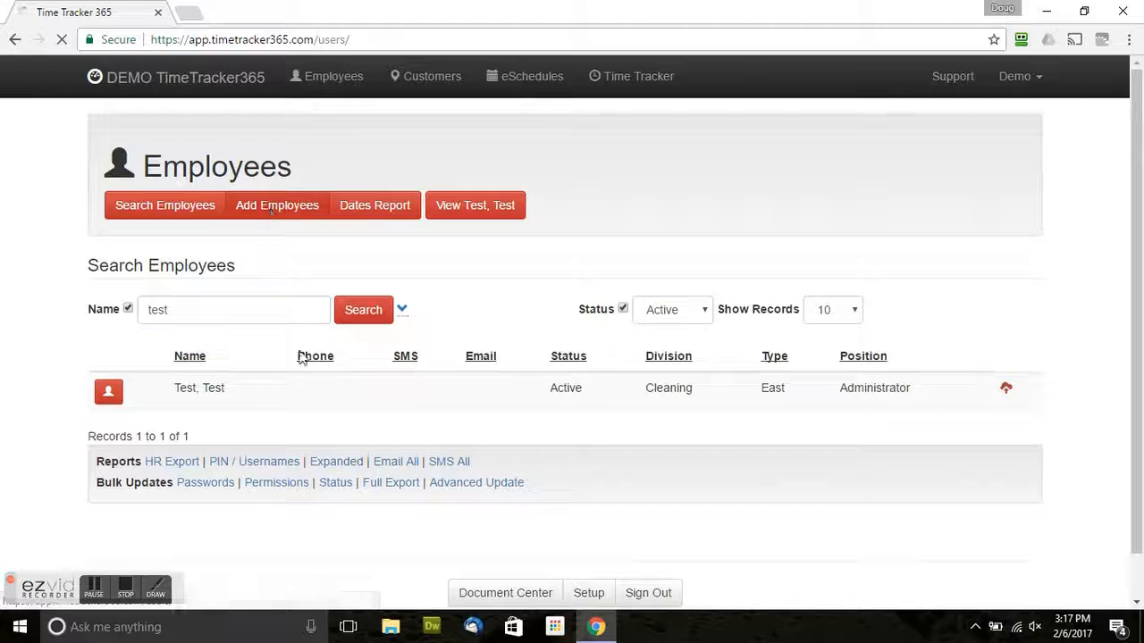
scroll(250, 330, down, 1)
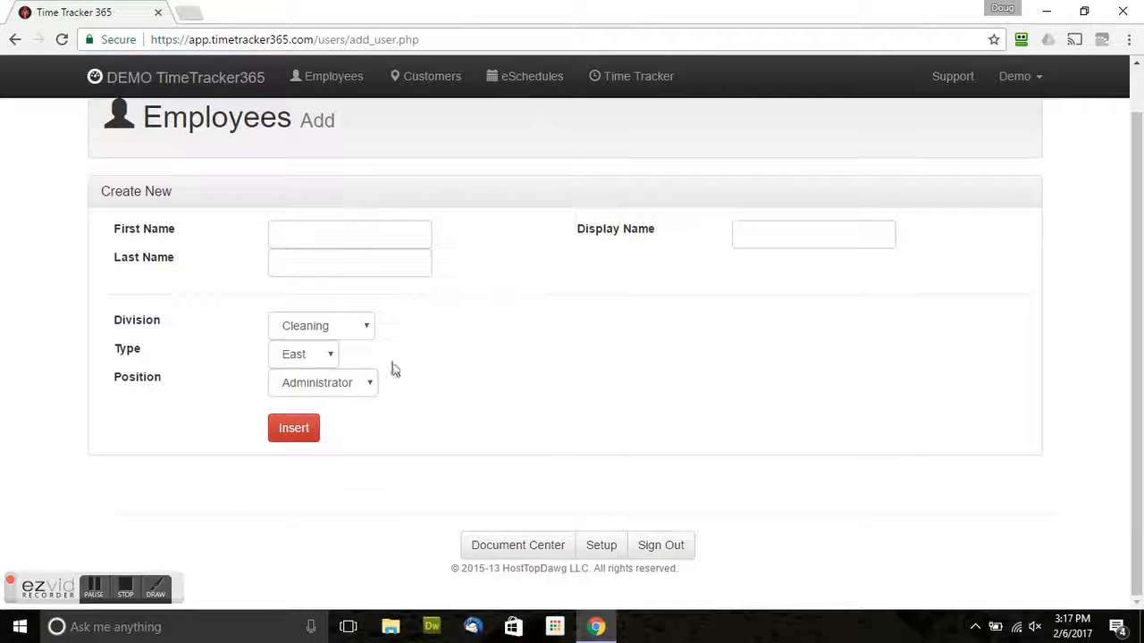
scroll(398, 373, up, 1)
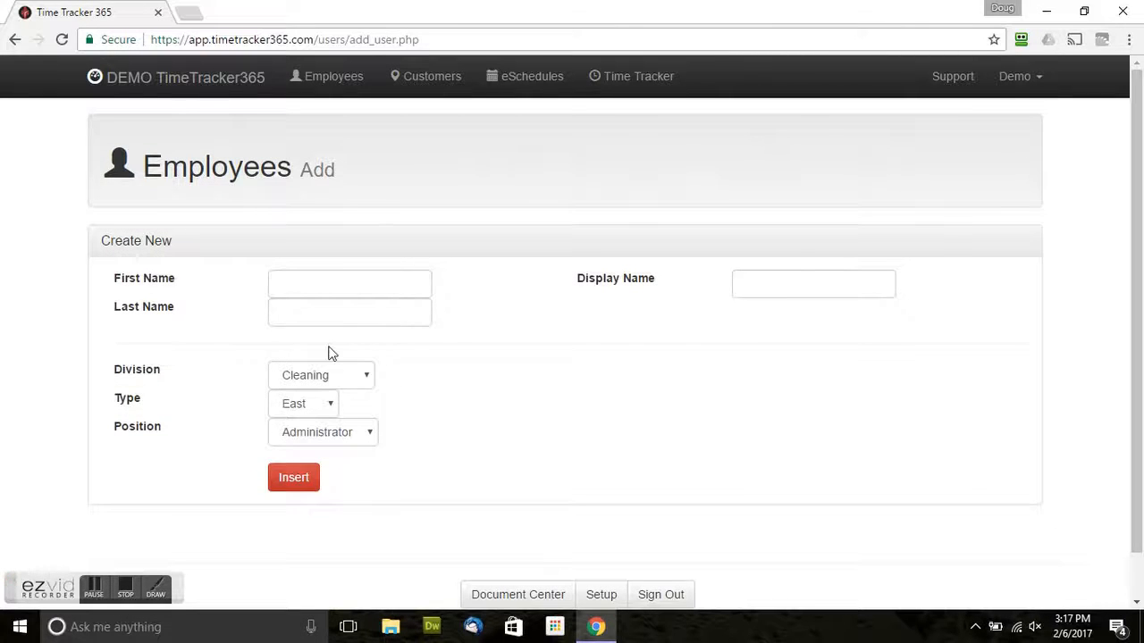
click(326, 86)
click(109, 391)
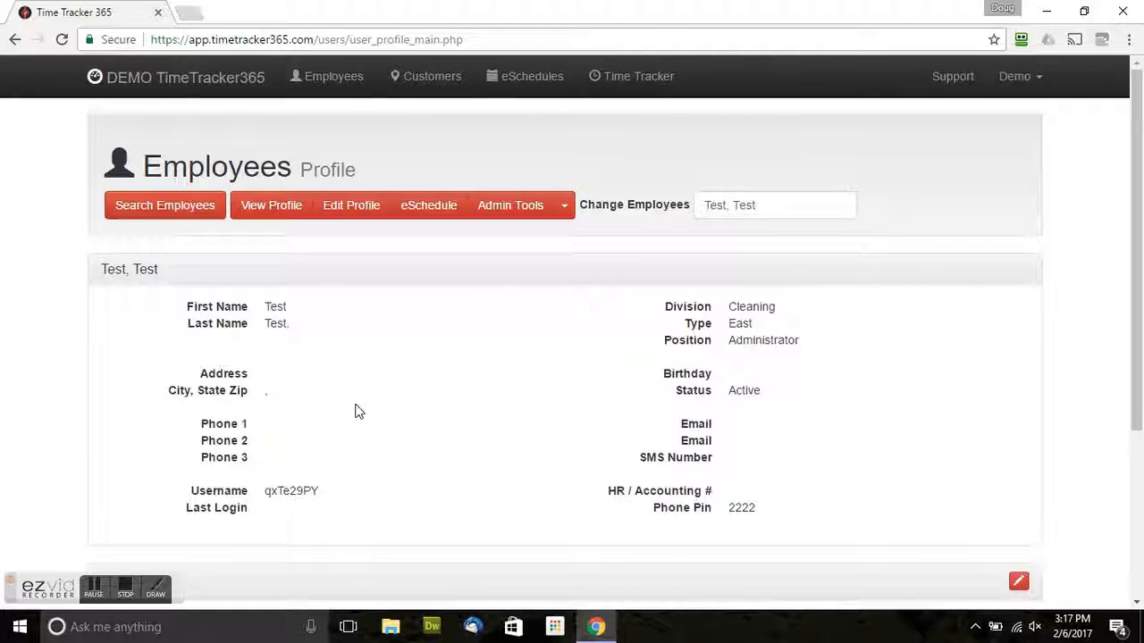
scroll(355, 408, down, 1)
drag(266, 407, 323, 406)
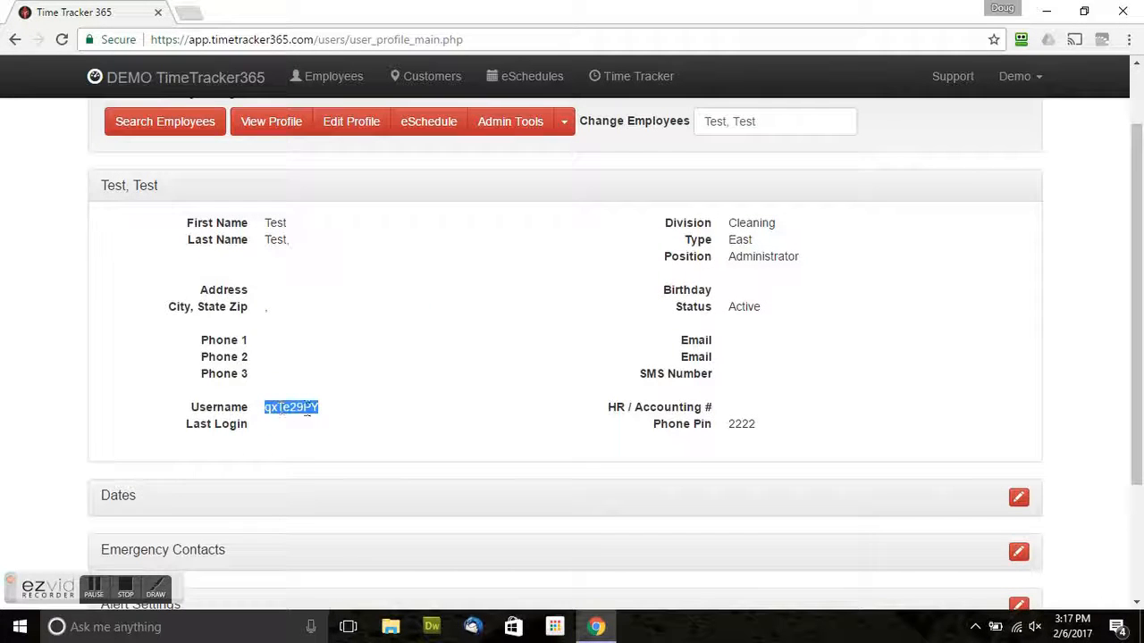
scroll(375, 308, up, 1)
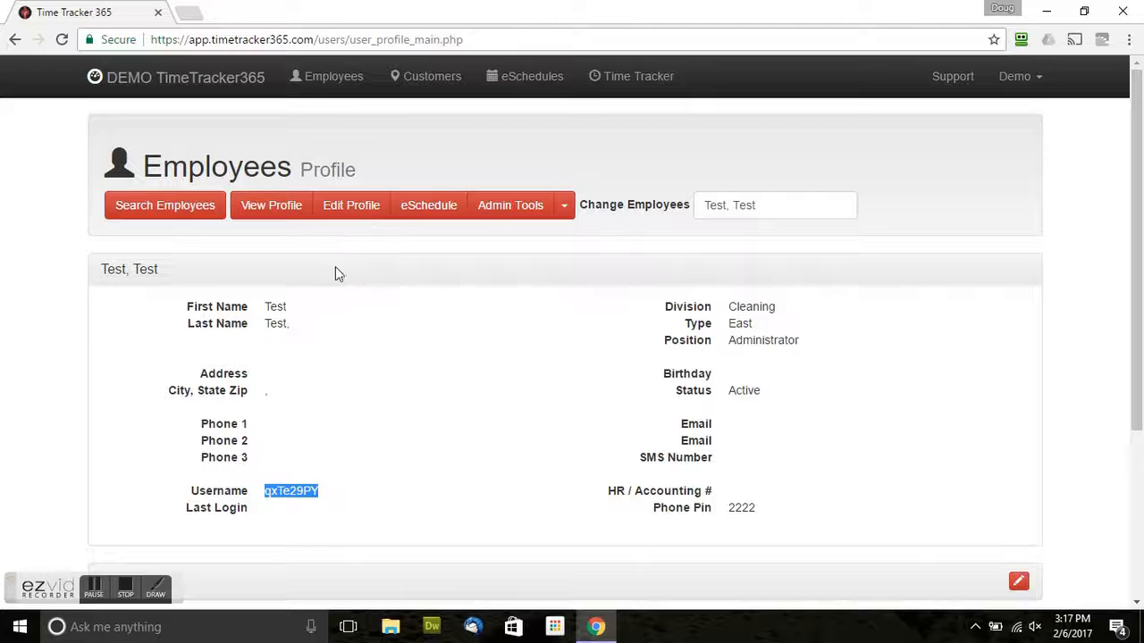
click(355, 214)
scroll(466, 399, down, 4)
click(461, 402)
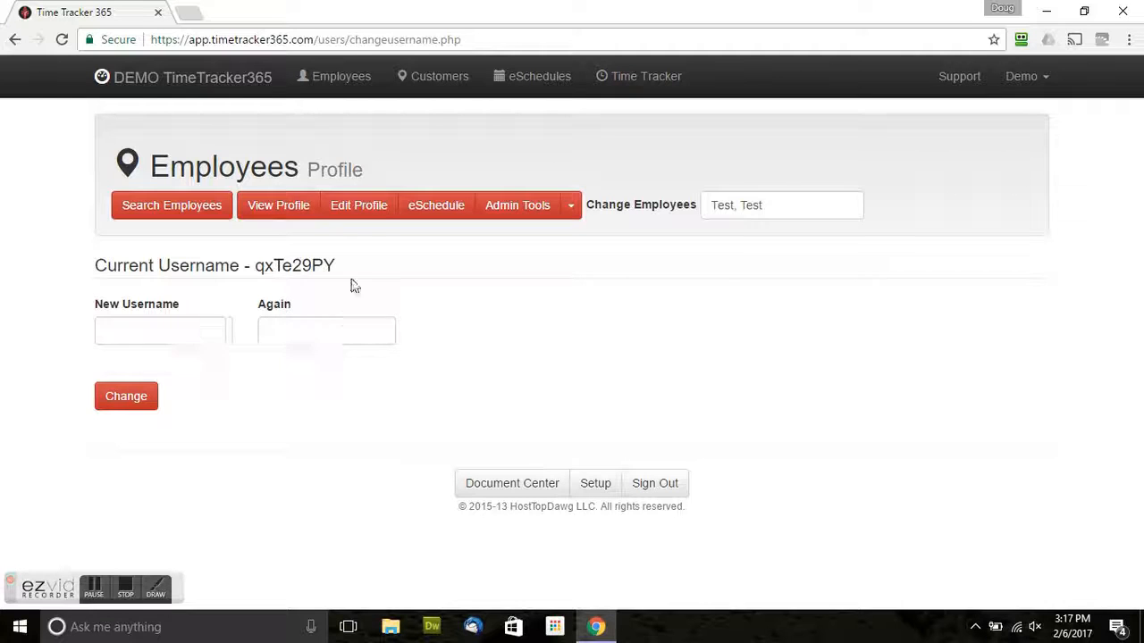
click(365, 209)
scroll(438, 429, down, 1)
scroll(503, 513, down, 2)
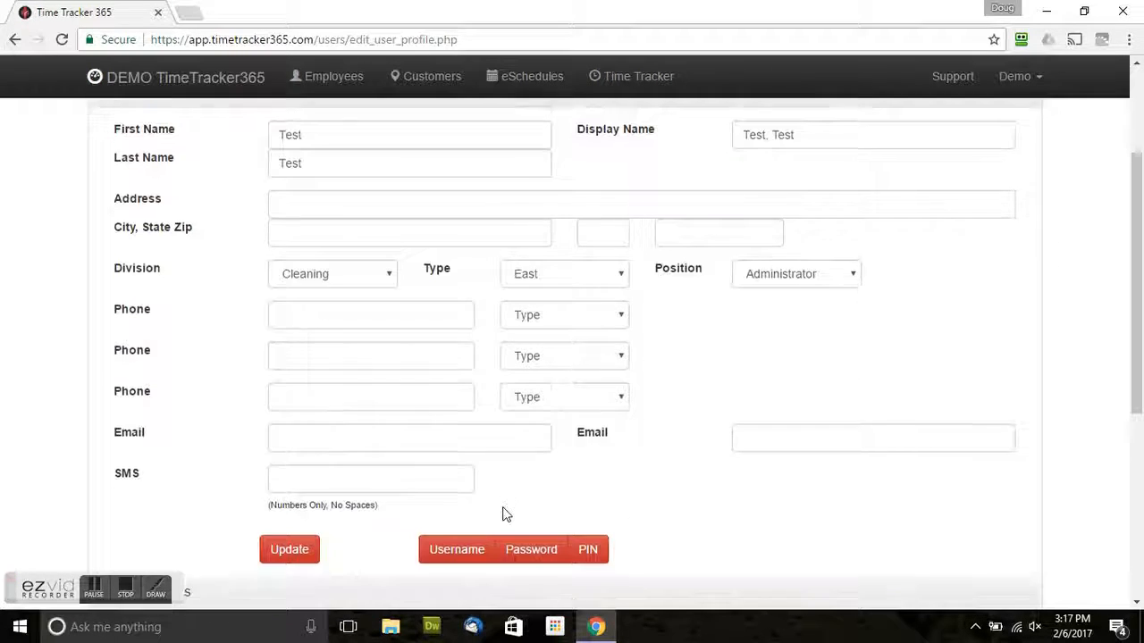
click(520, 481)
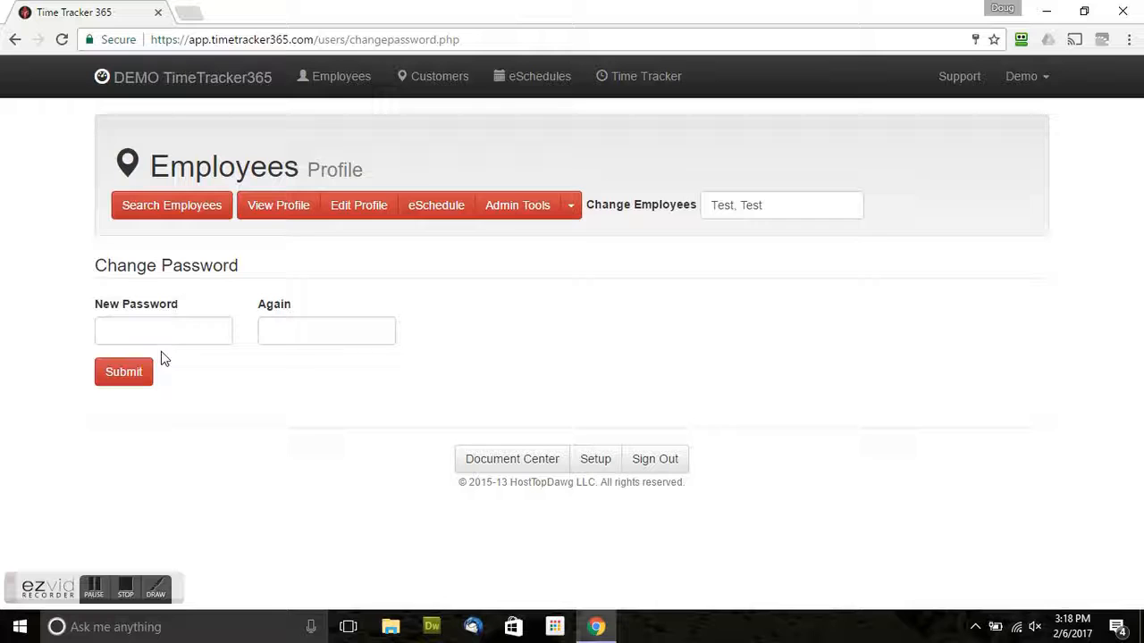
click(350, 211)
scroll(408, 385, down, 2)
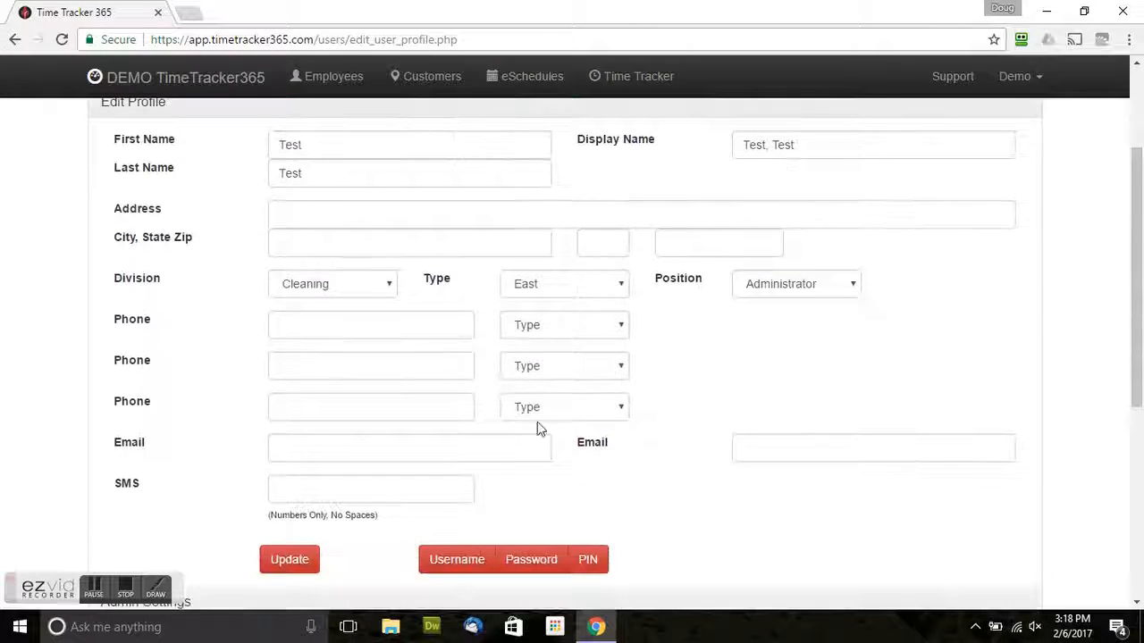
Enter the employee's email address using the autofill suggestion and save the profile.
click(403, 439)
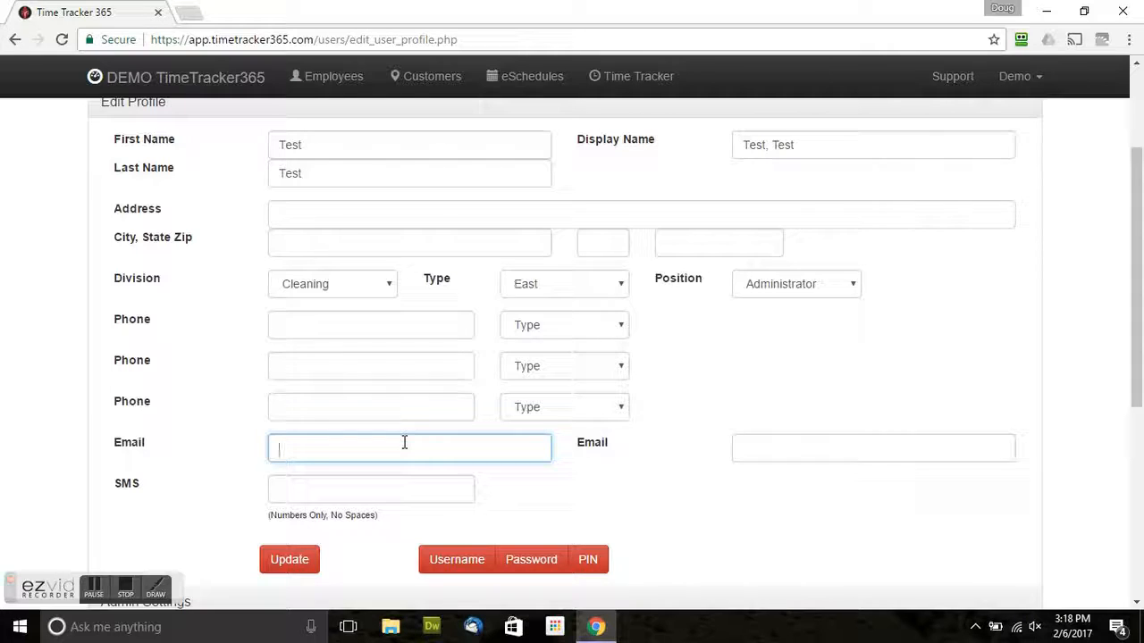
text(test)
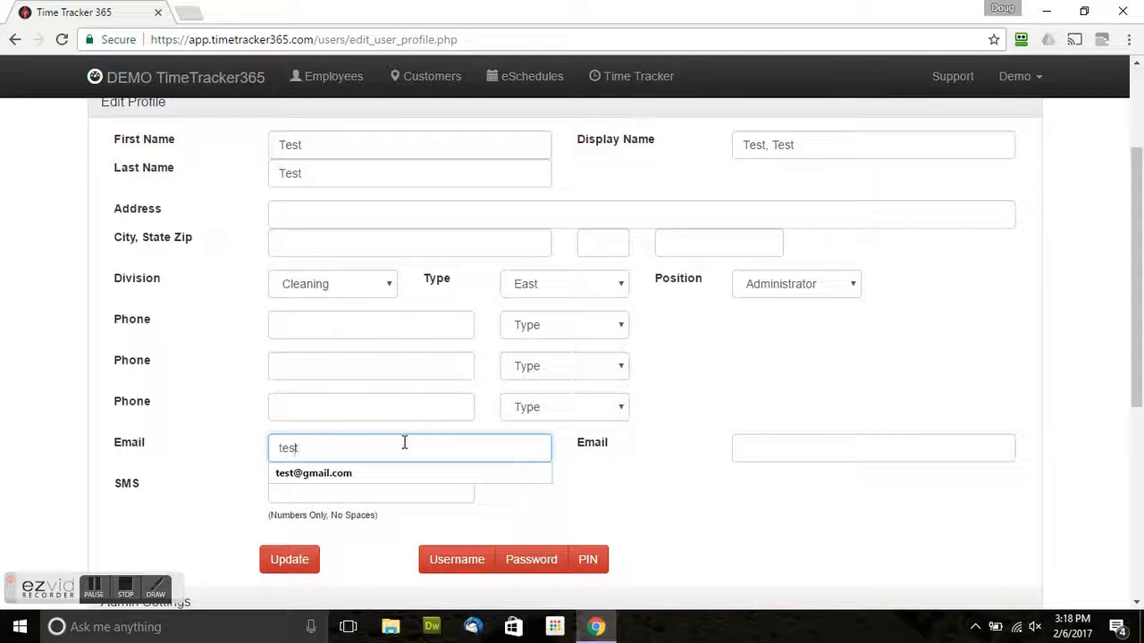
key(Down)
key(Tab)
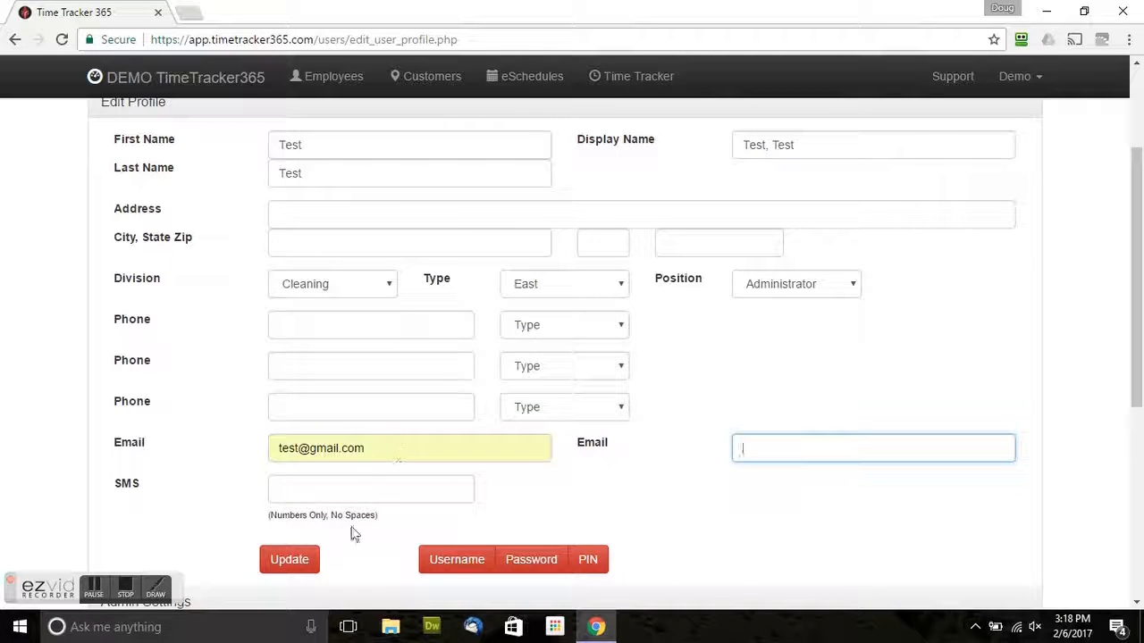
click(292, 560)
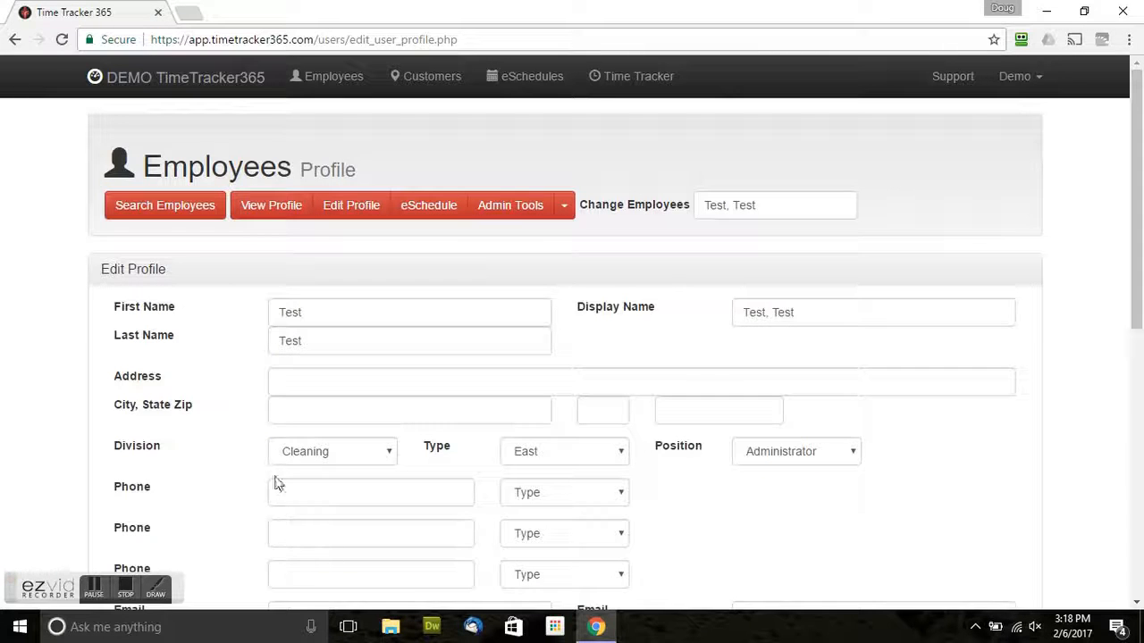
scroll(296, 388, down, 3)
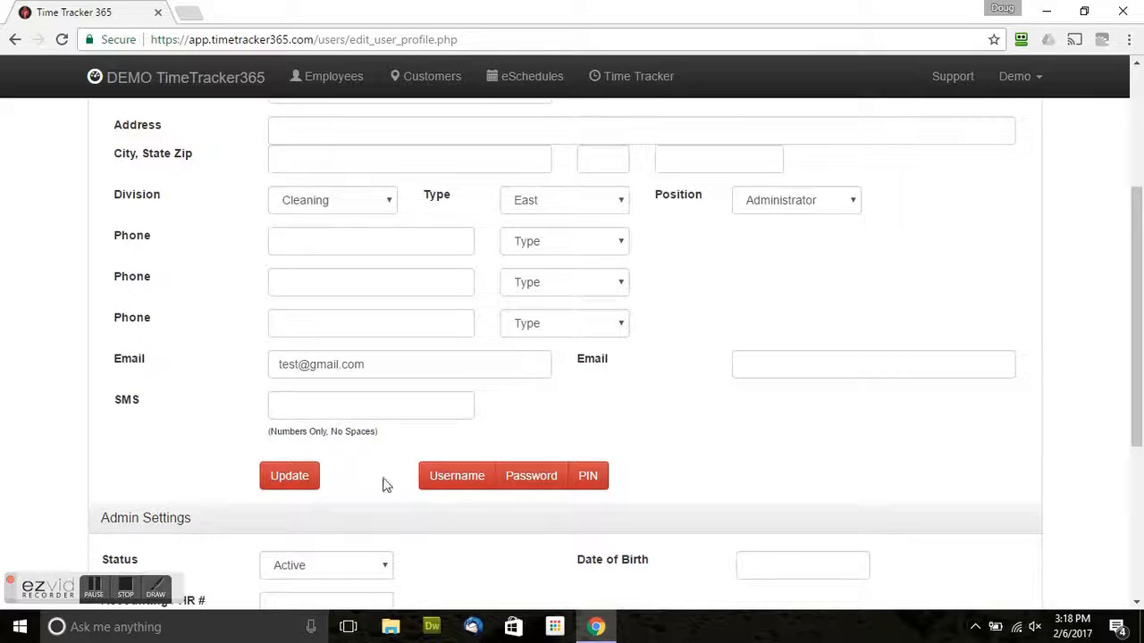
Check the Password page's reset options, then return to the profile summary.
click(539, 479)
scroll(279, 409, down, 1)
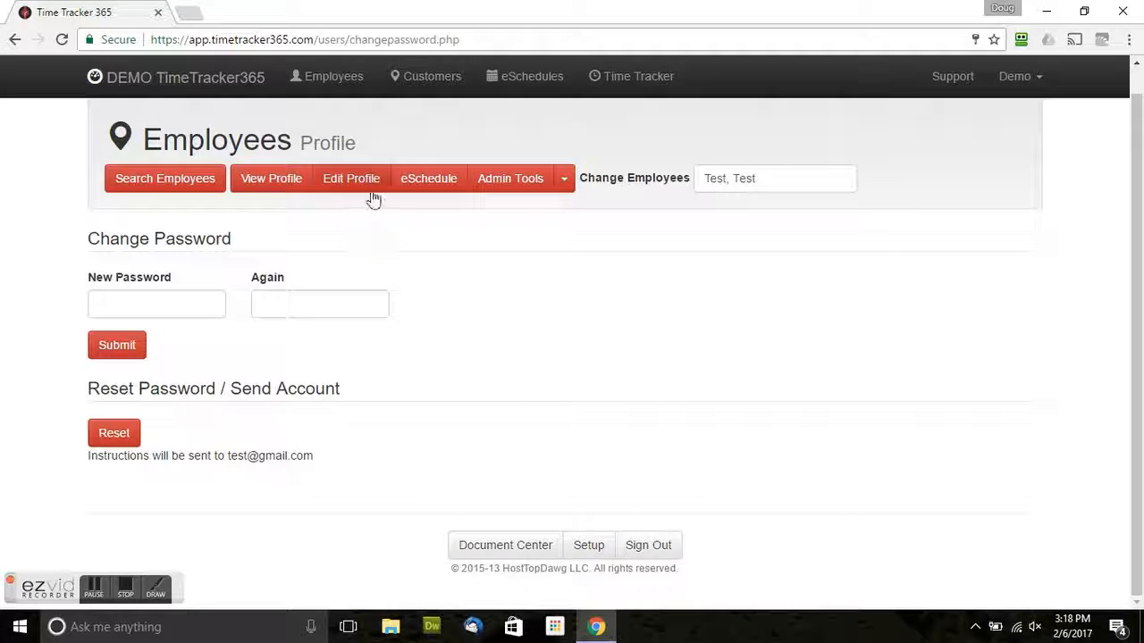
click(258, 182)
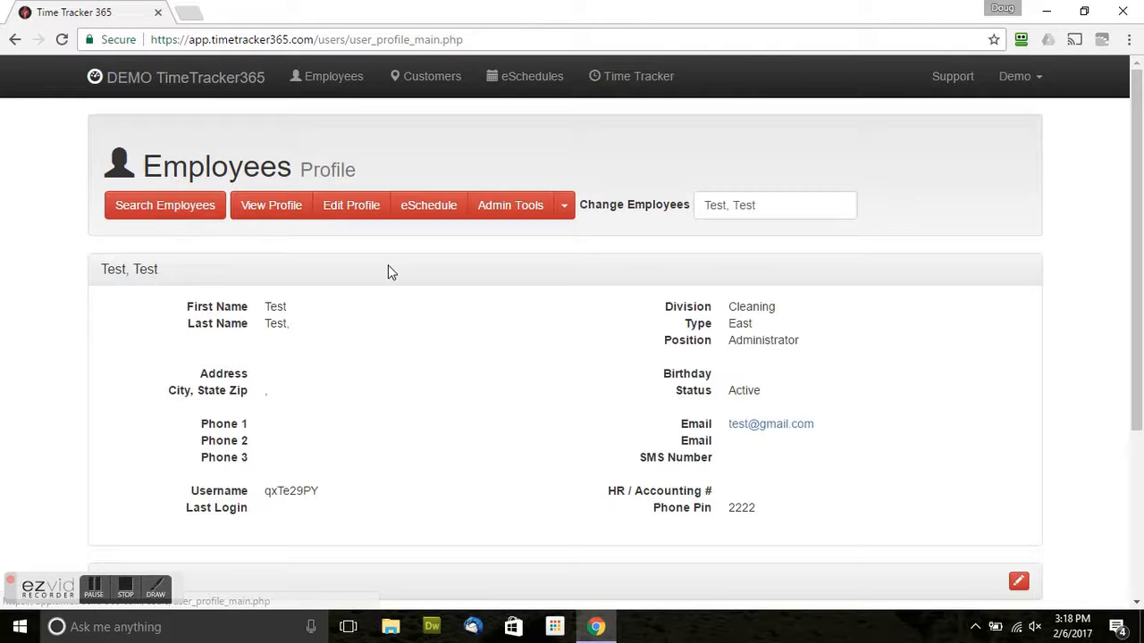
scroll(434, 327, down, 1)
Add a payrate of Rate 1 $8.00, Rate 2 $9.00 and Rate 3 $10.00 via Admin Tools > Payrate.
scroll(442, 280, up, 1)
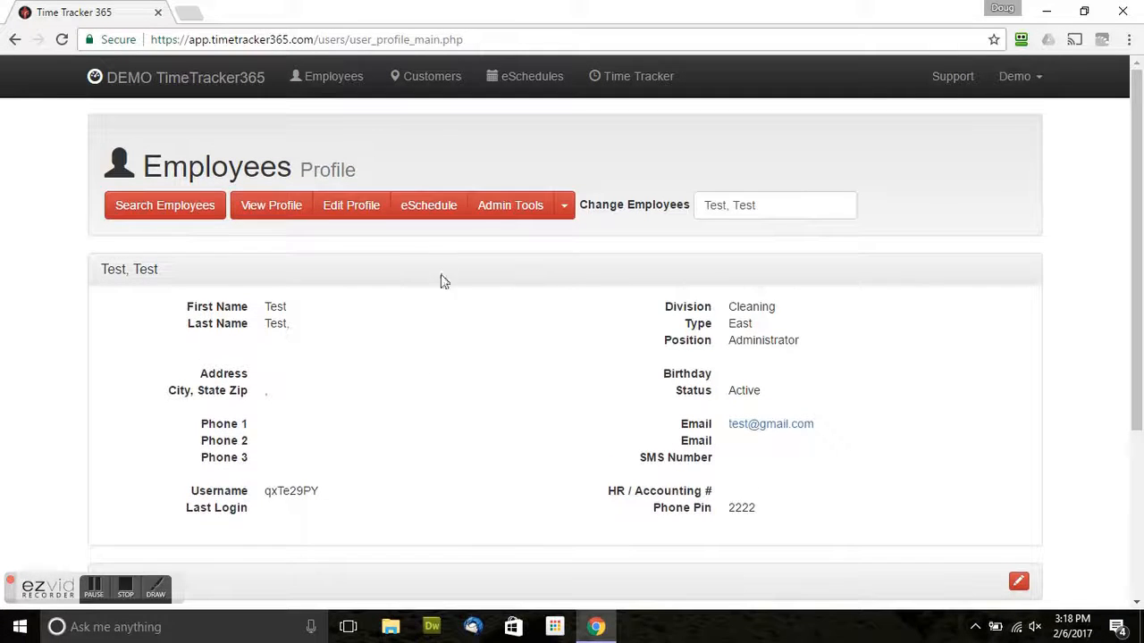
click(565, 207)
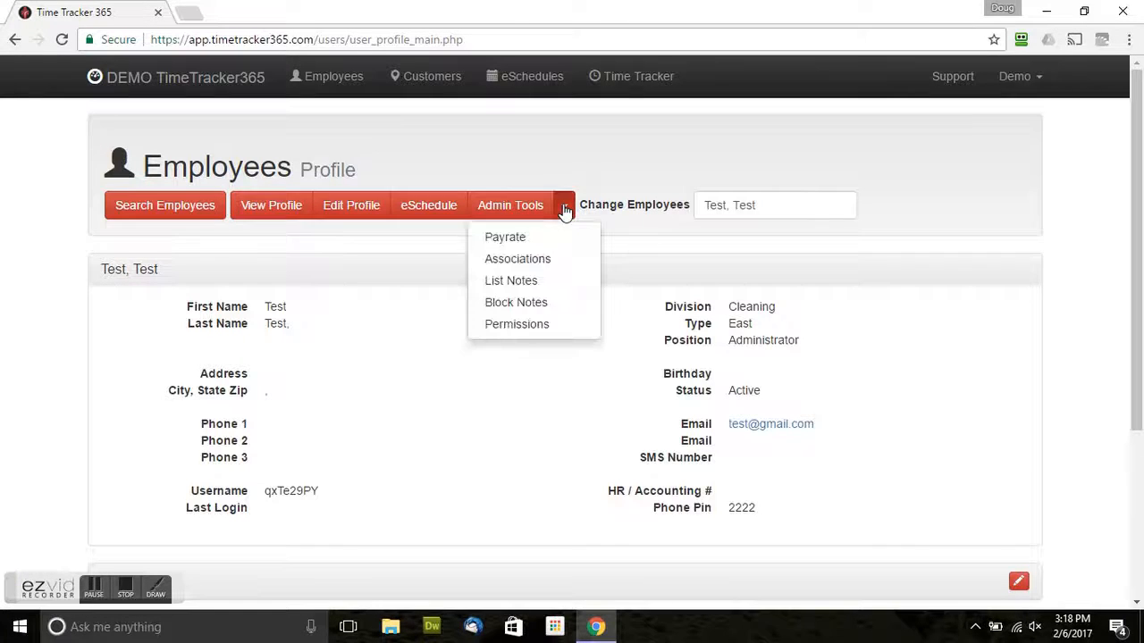
click(511, 239)
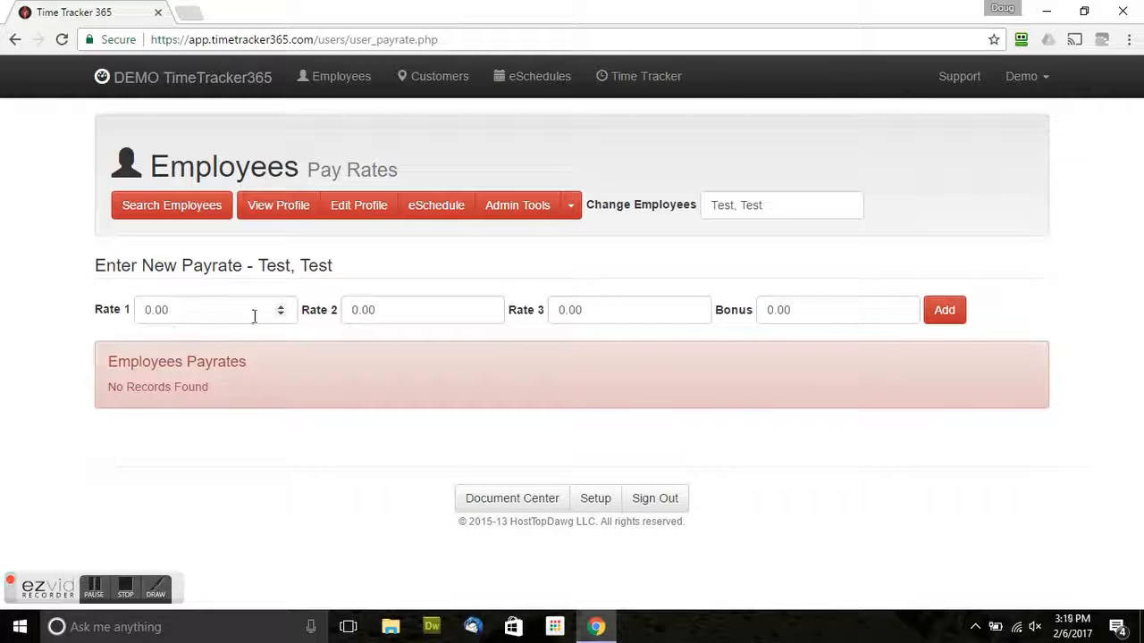
drag(191, 309, 79, 319)
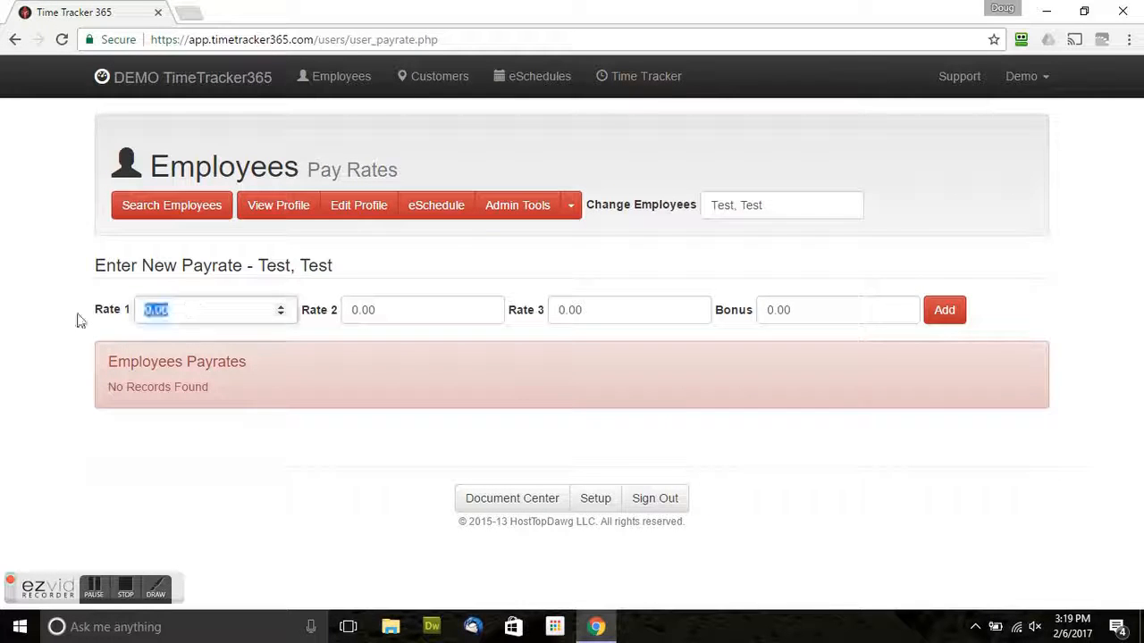
text(8)
key(Tab)
text(9)
key(Tab)
text(10)
key(Tab)
key(Return)
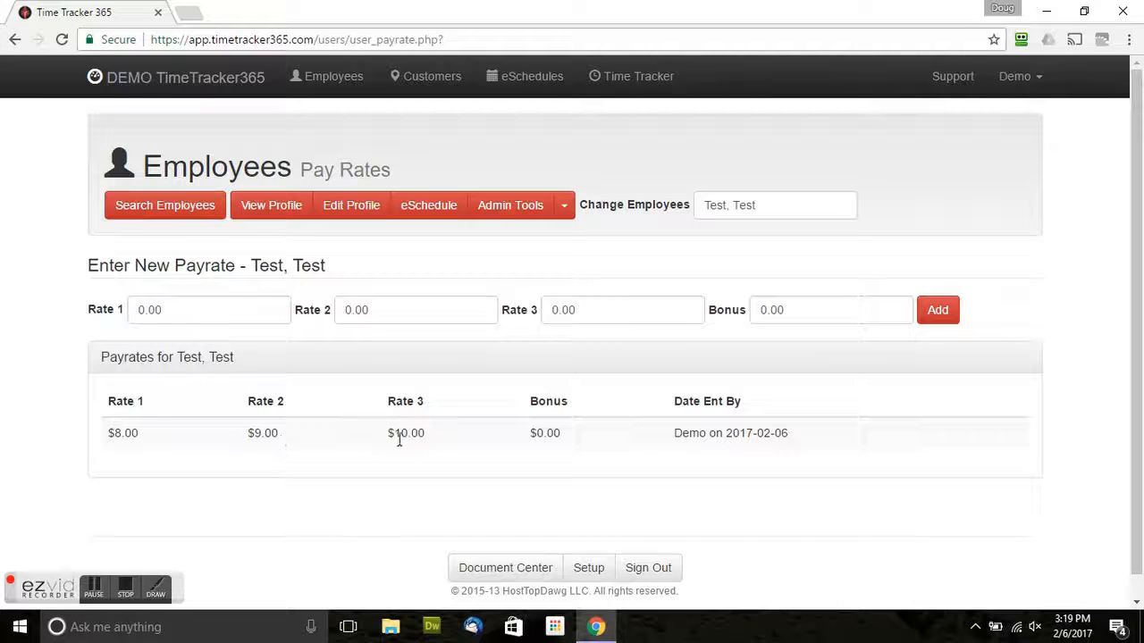
drag(209, 309, 102, 318)
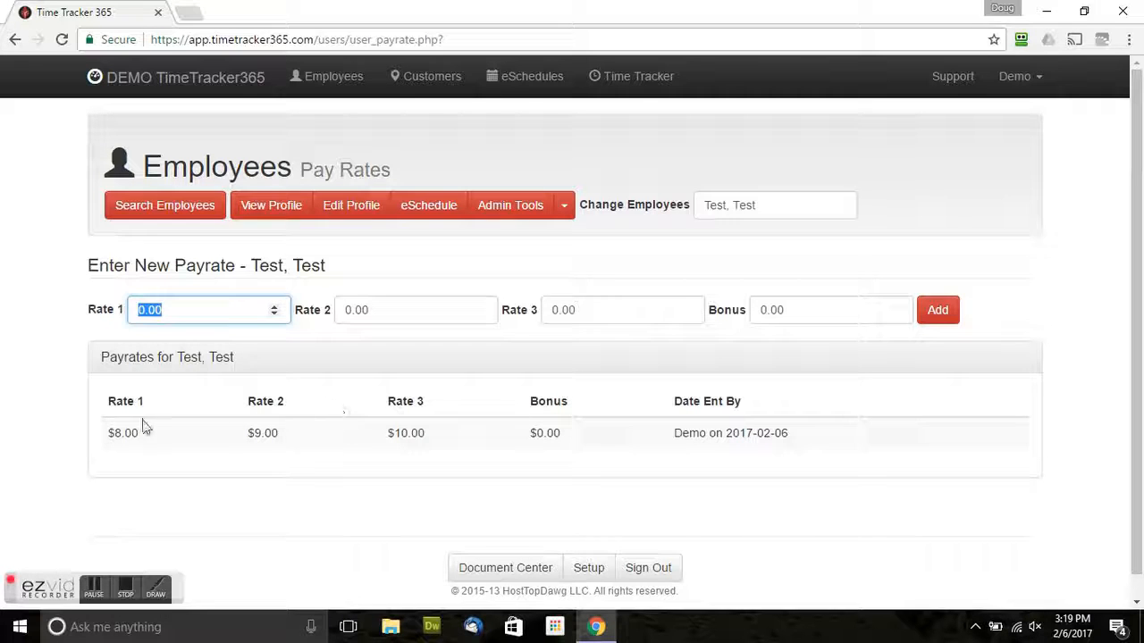
Associate Customer 1 with the employee on the Customer Associations page.
click(568, 220)
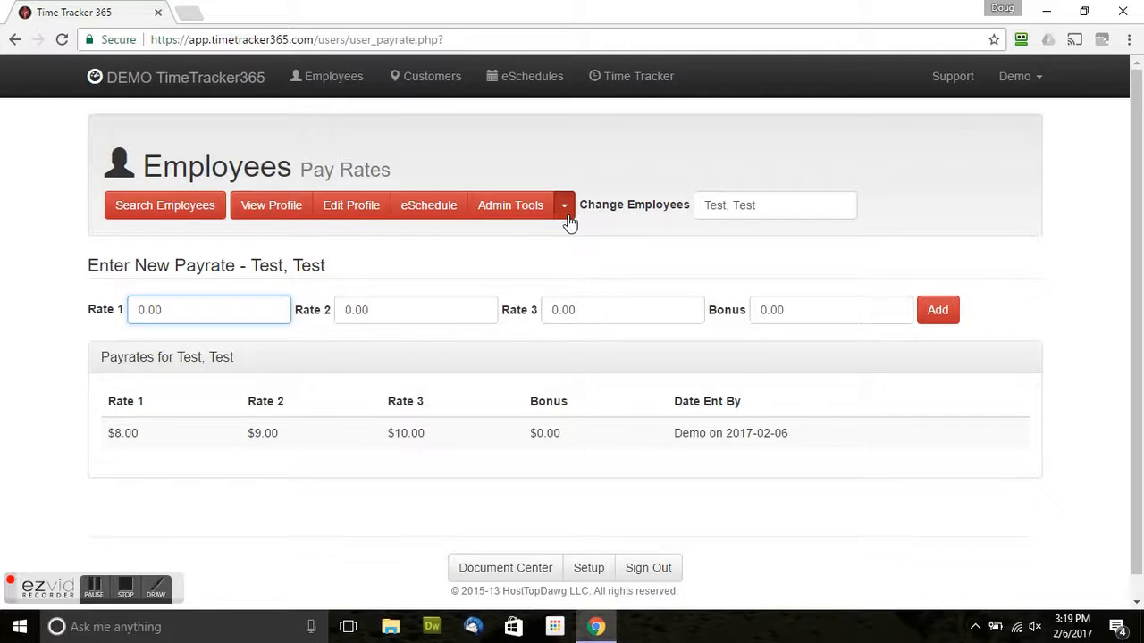
click(542, 259)
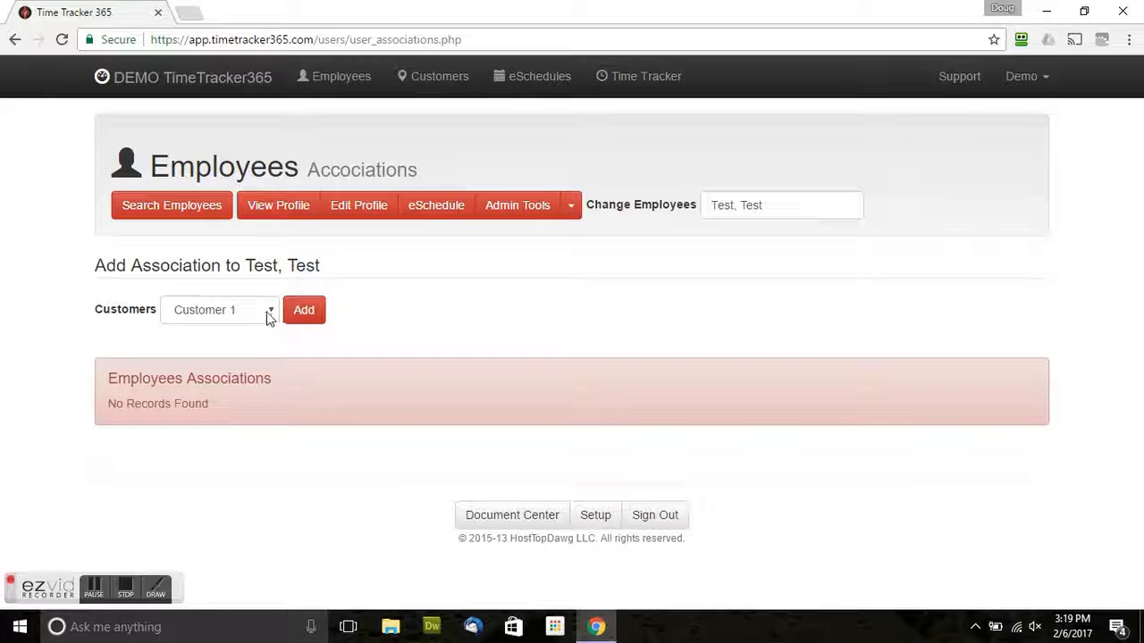
click(302, 315)
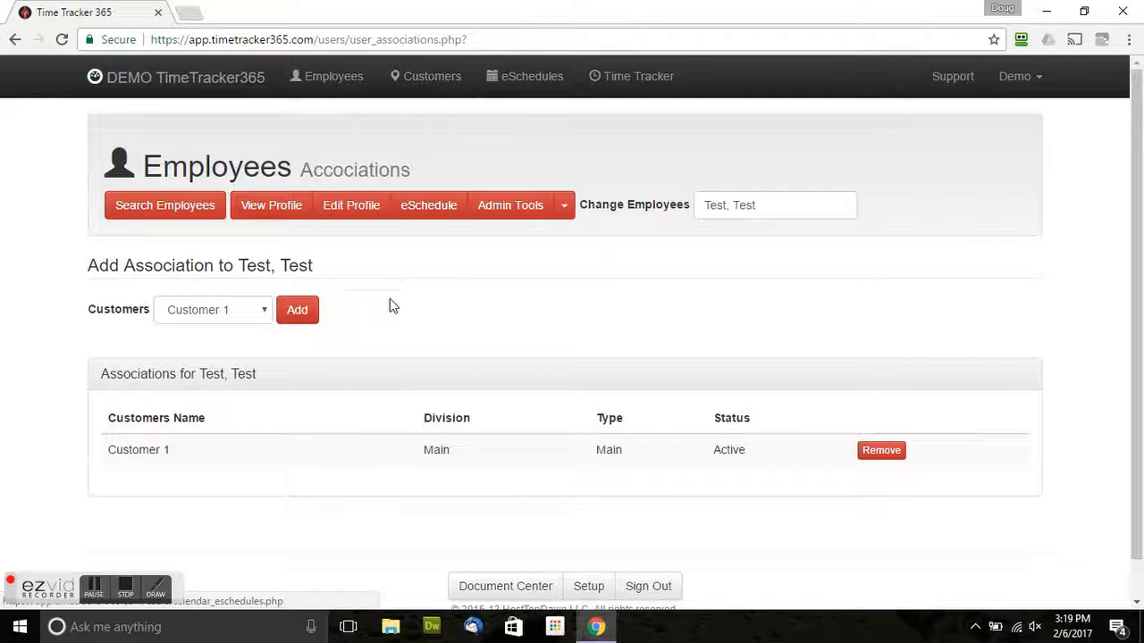
Look over the List Notes page, then bring up the Block Notes page.
click(564, 211)
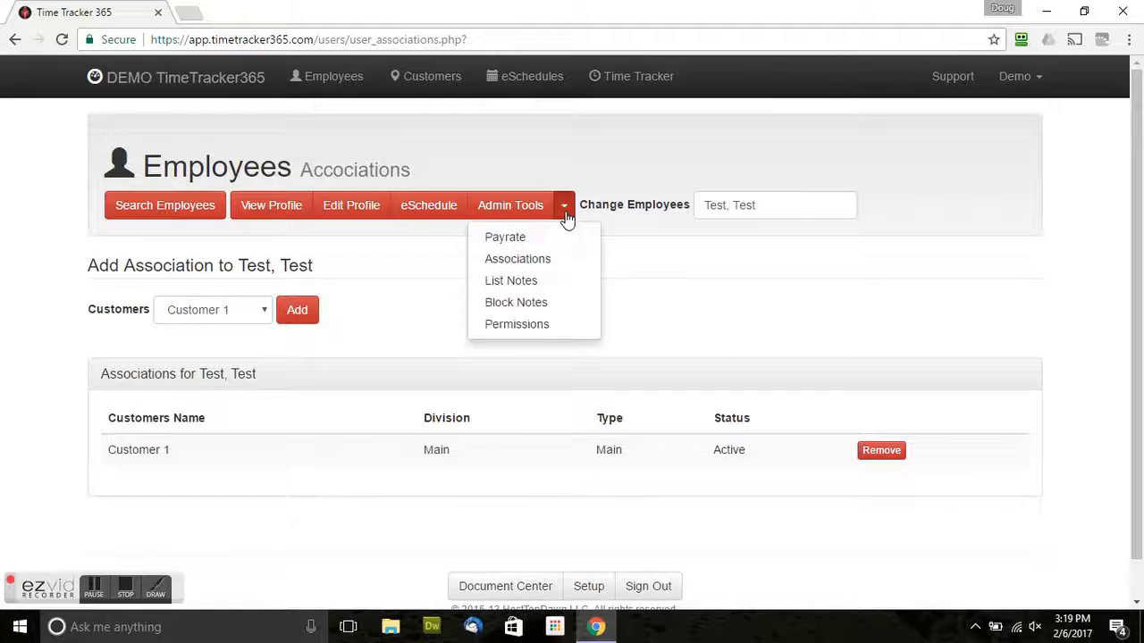
click(523, 282)
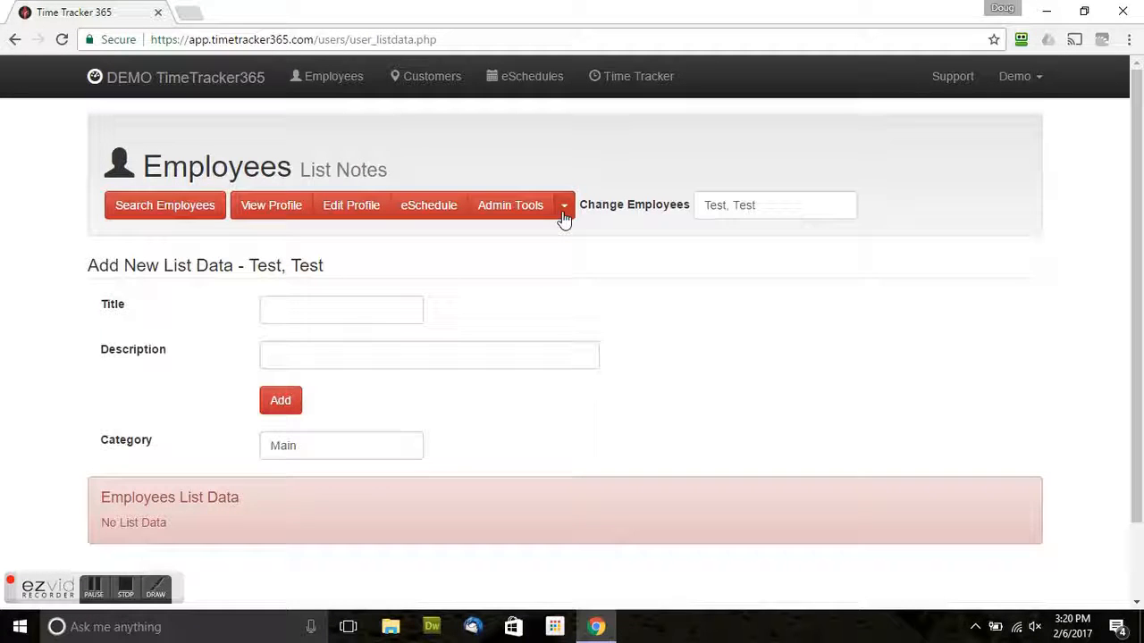
click(568, 214)
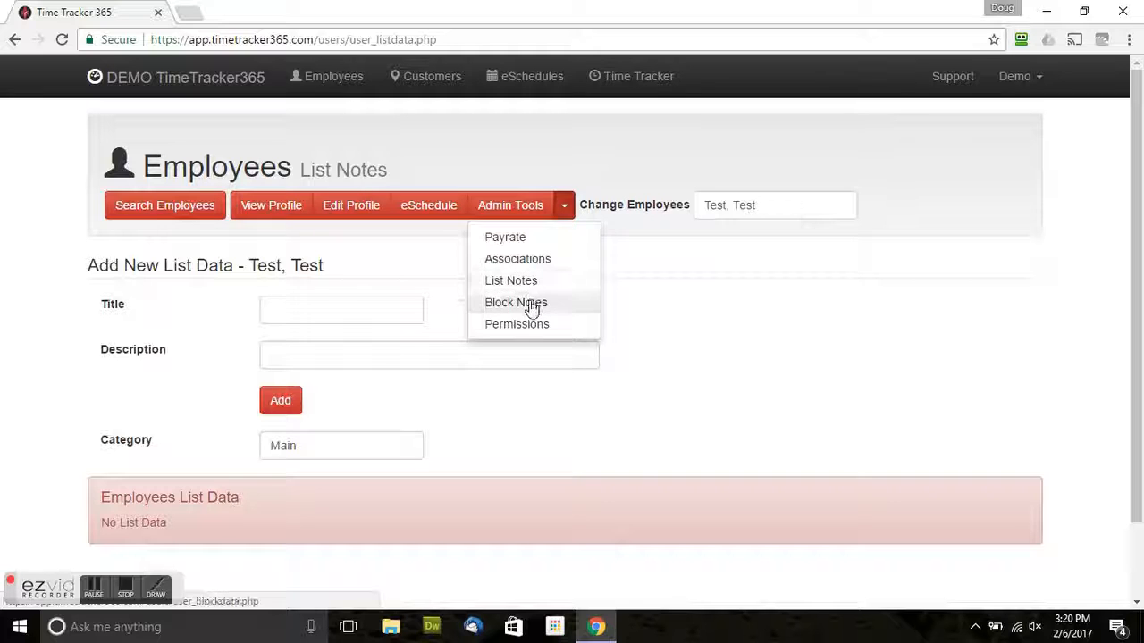
click(530, 305)
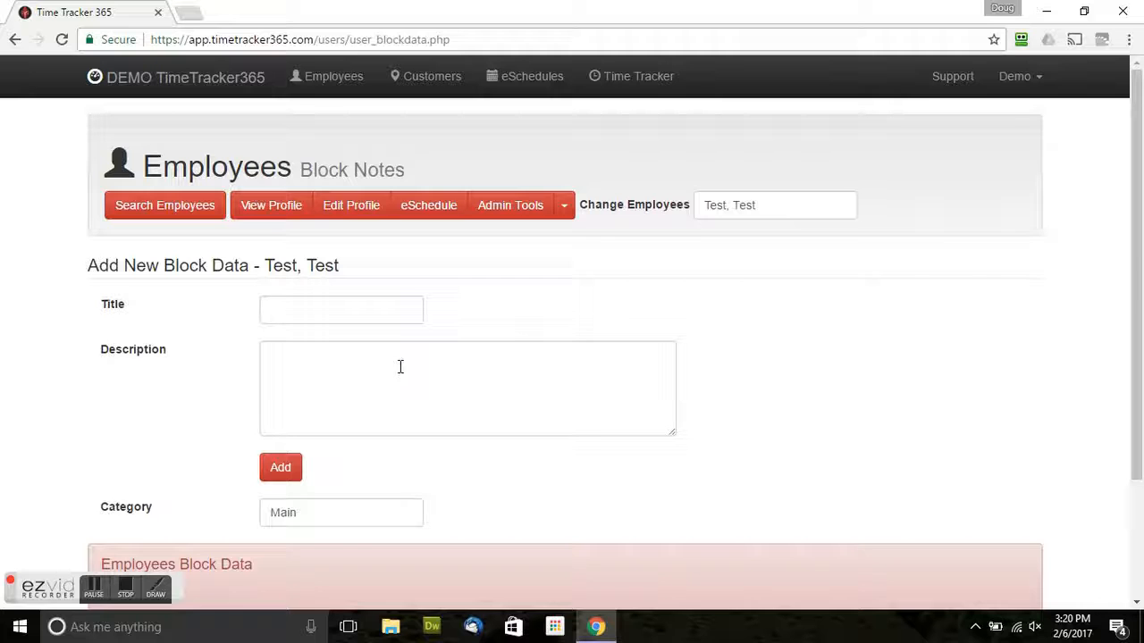
Add a block note titled 'Hire' with description 'lakjsdflasjfd' to the employee.
click(308, 305)
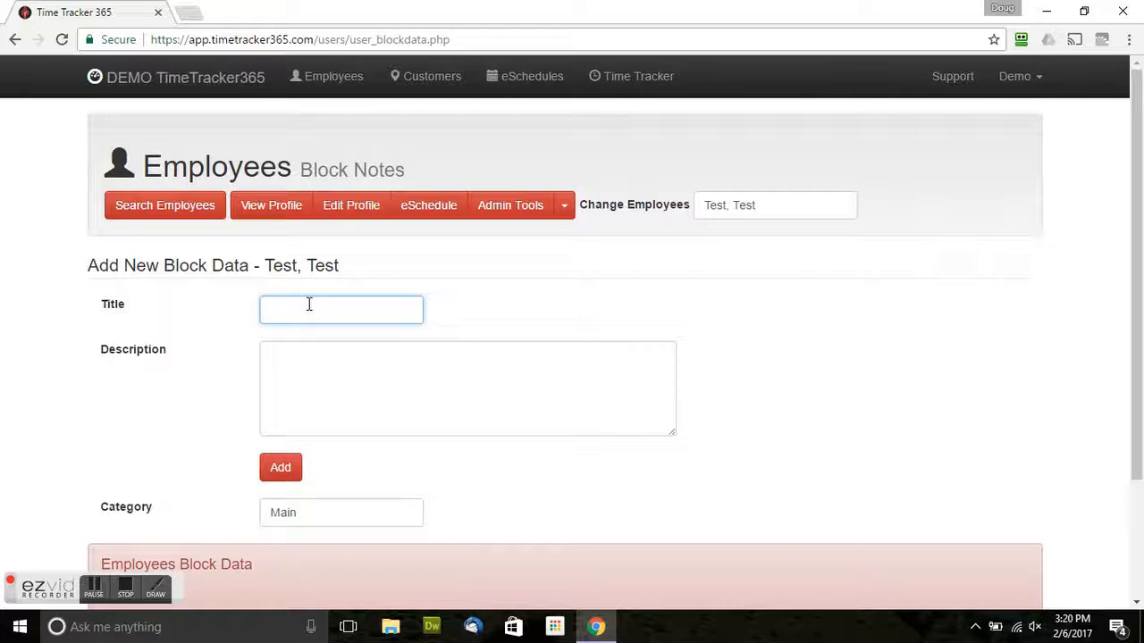
text(Hire)
key(Tab)
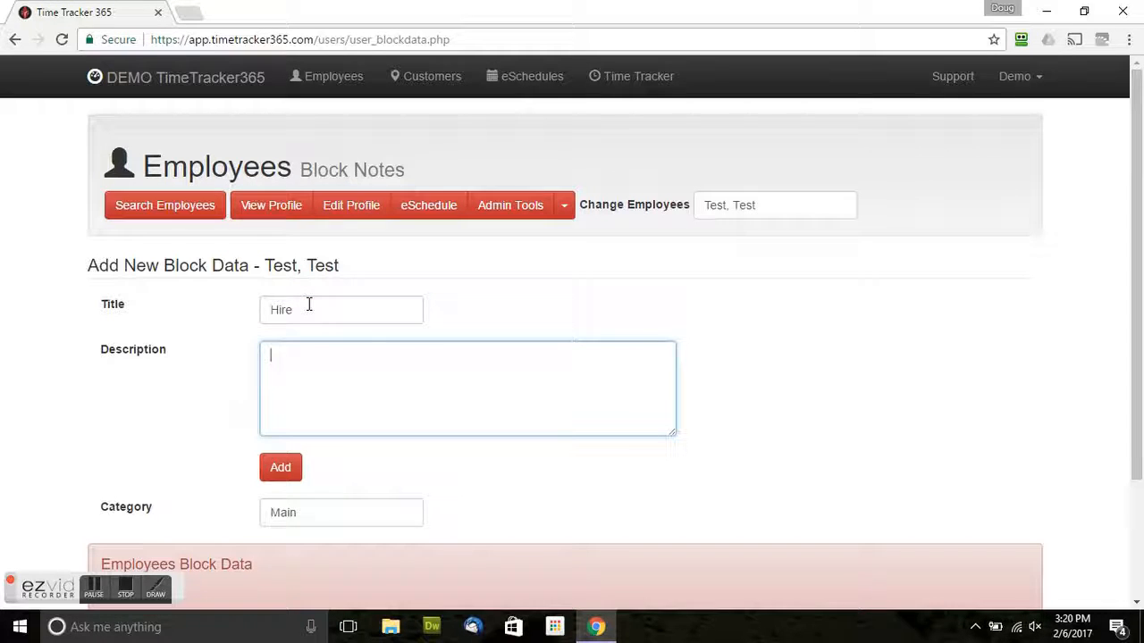
text(lakjsdflasjfd)
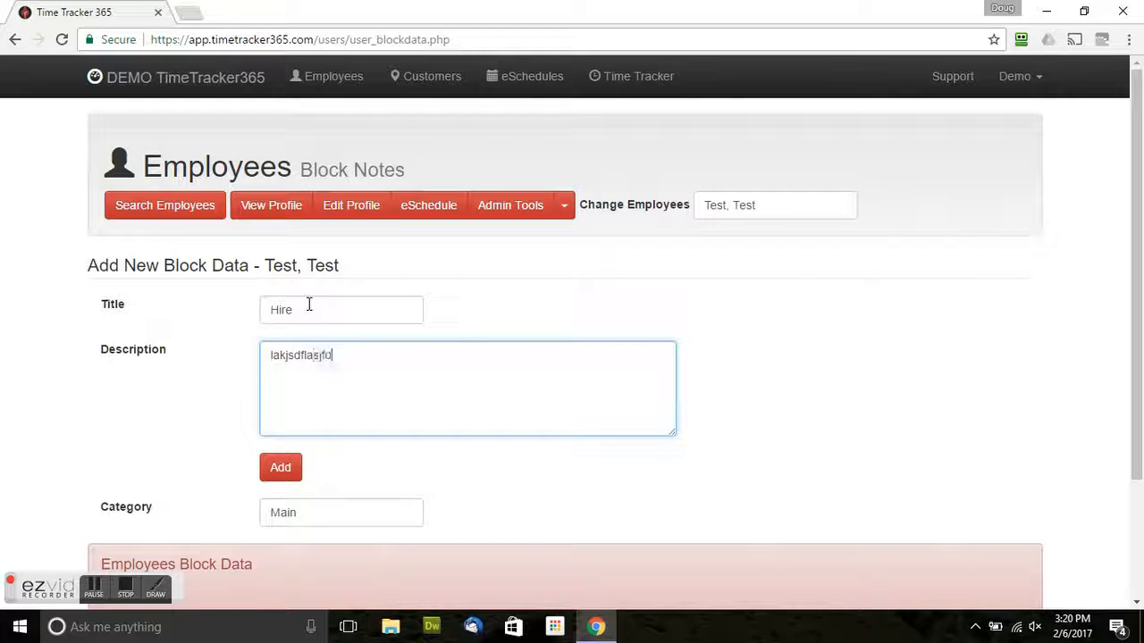
scroll(157, 466, down, 2)
click(281, 315)
scroll(260, 367, down, 2)
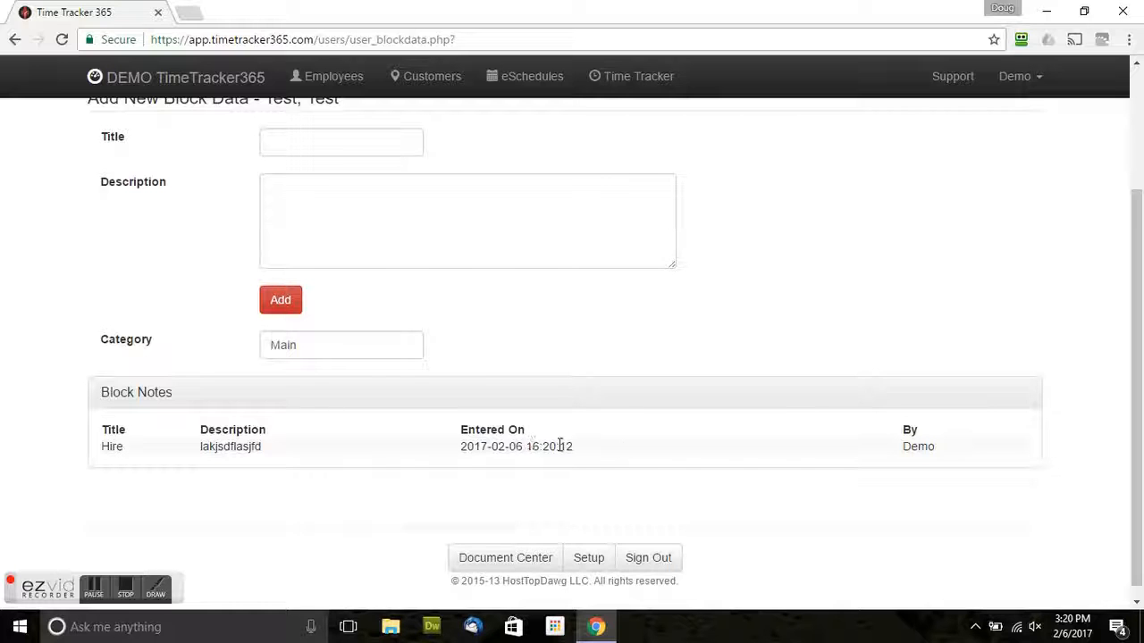
scroll(396, 441, up, 2)
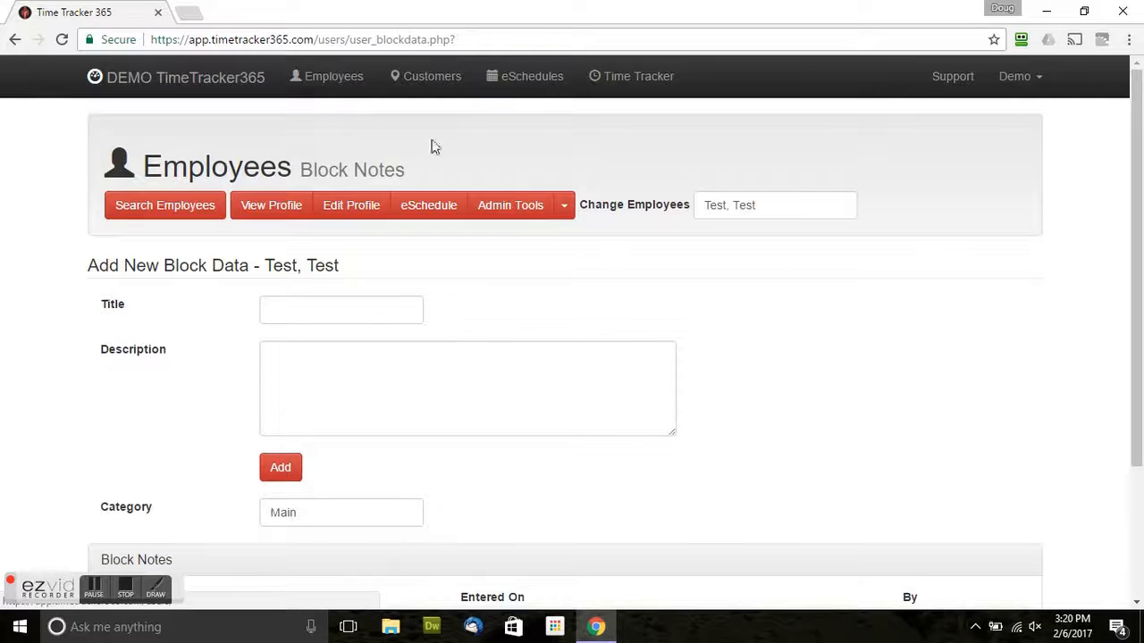
Try the employee's Permissions page from Admin Tools, then go back to the block notes page.
click(564, 211)
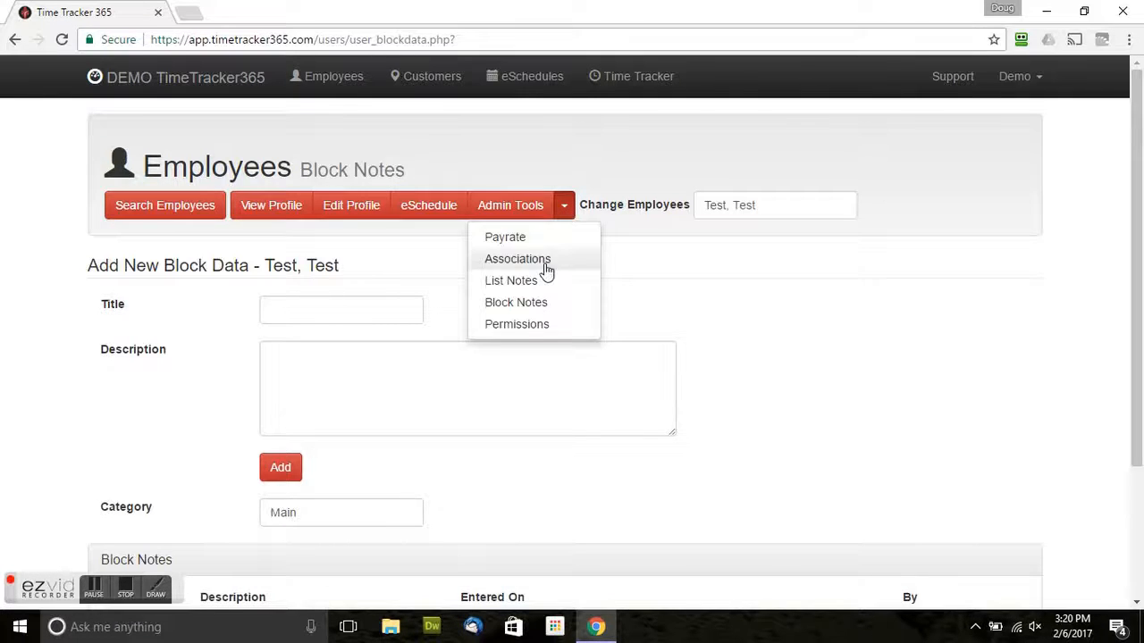
click(533, 327)
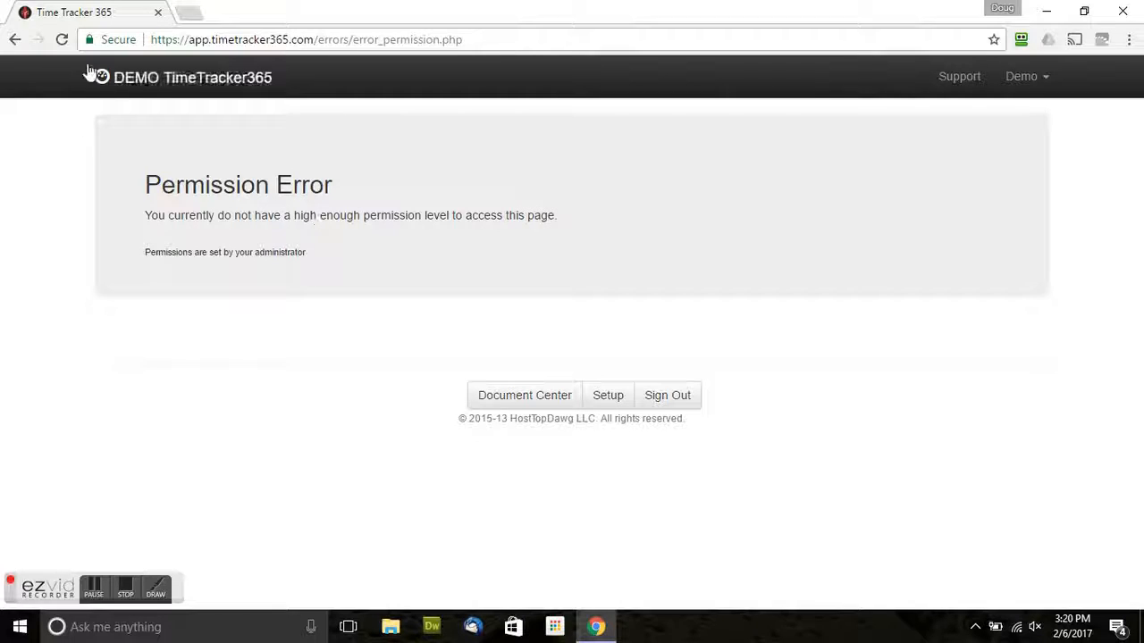
click(14, 39)
click(14, 39)
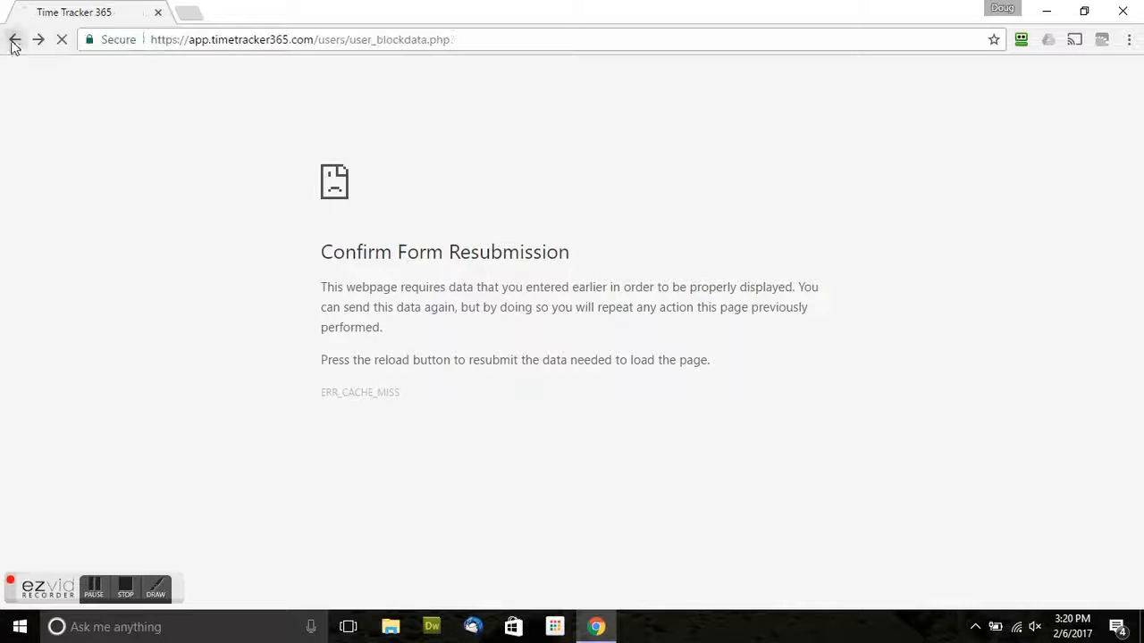
scroll(303, 253, up, 2)
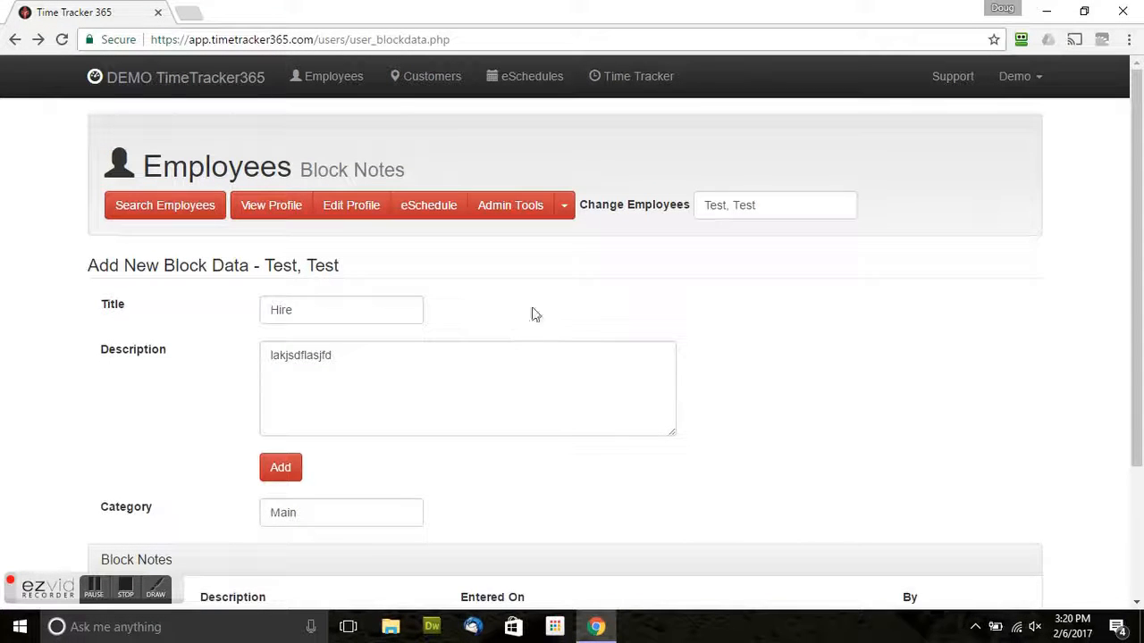
click(566, 211)
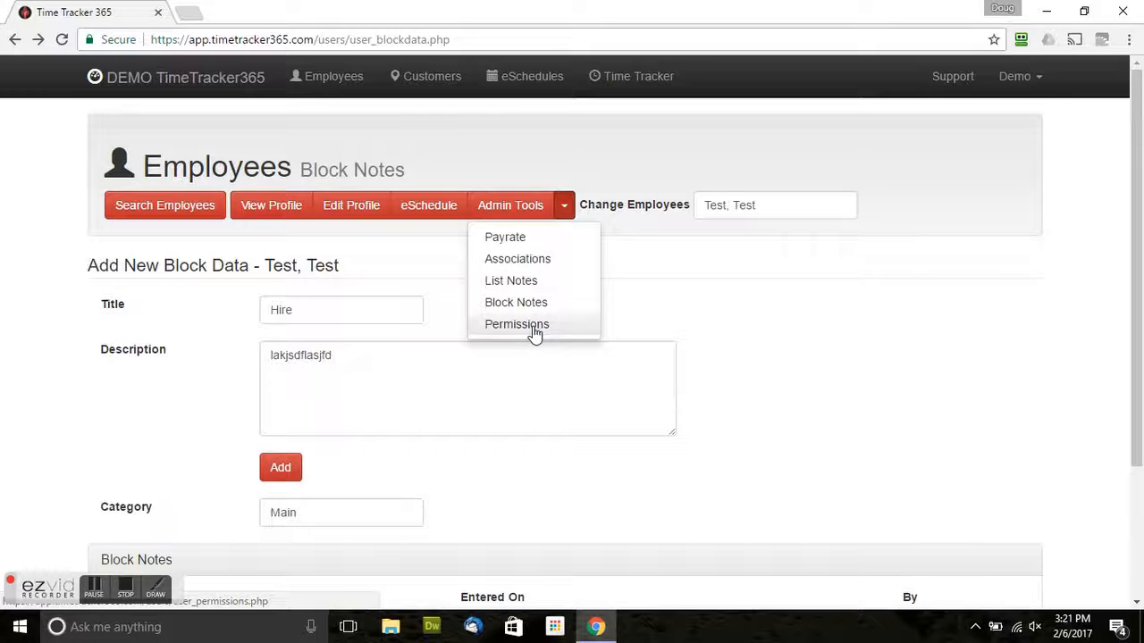
scroll(303, 326, down, 2)
scroll(276, 339, up, 2)
Open the test employee's profile from the employee search page.
click(189, 220)
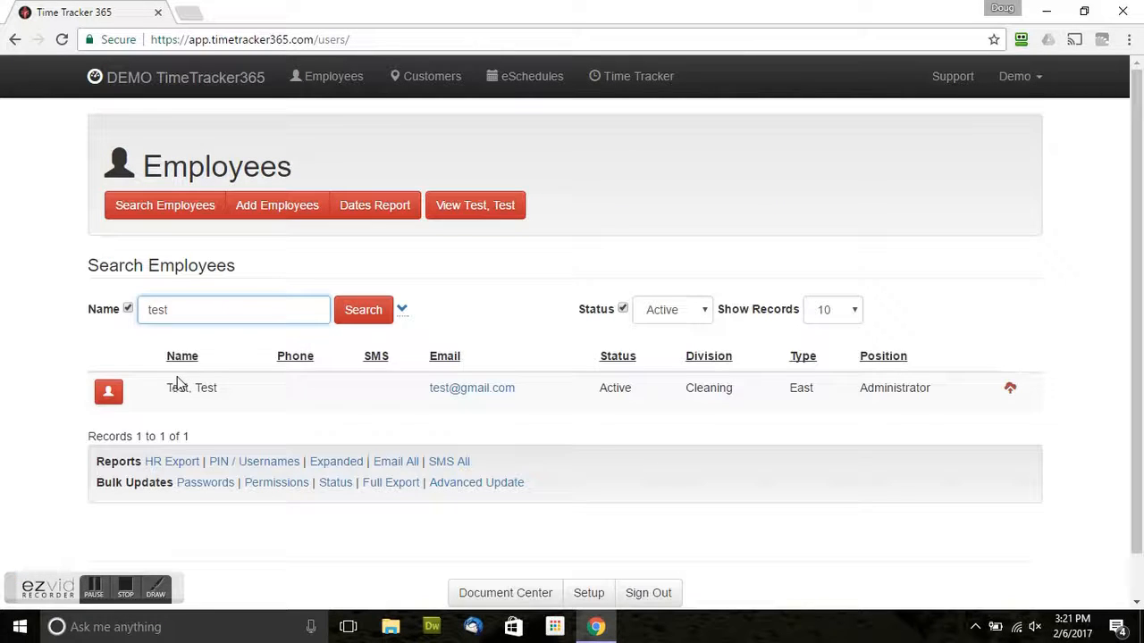
click(109, 393)
scroll(330, 378, down, 3)
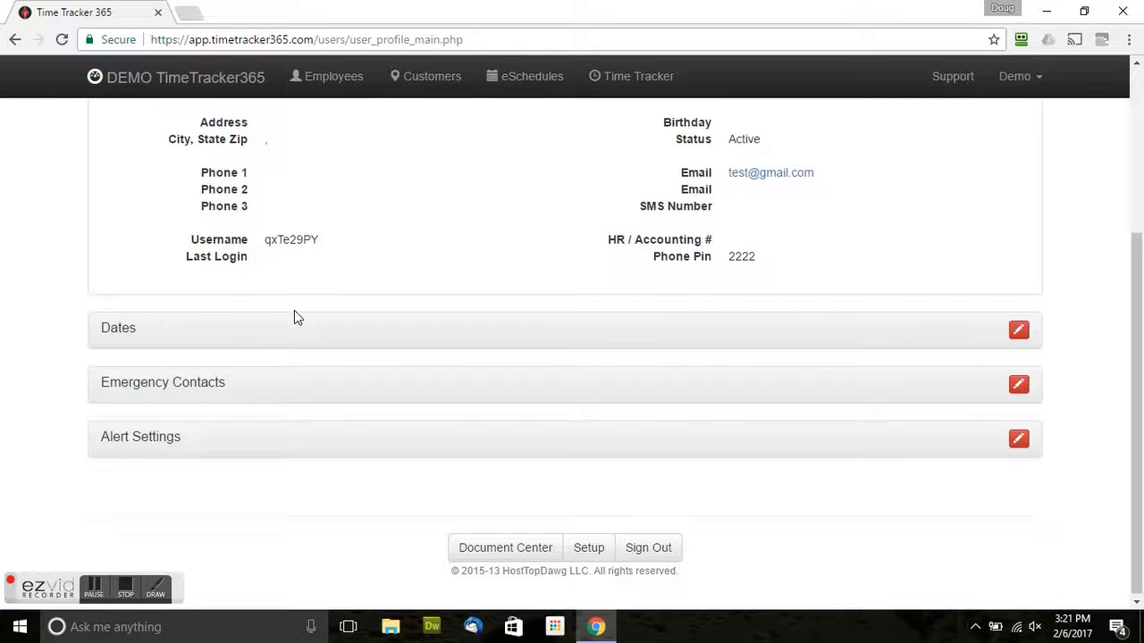
Expand the profile's Alert Settings and put them into edit mode.
click(168, 443)
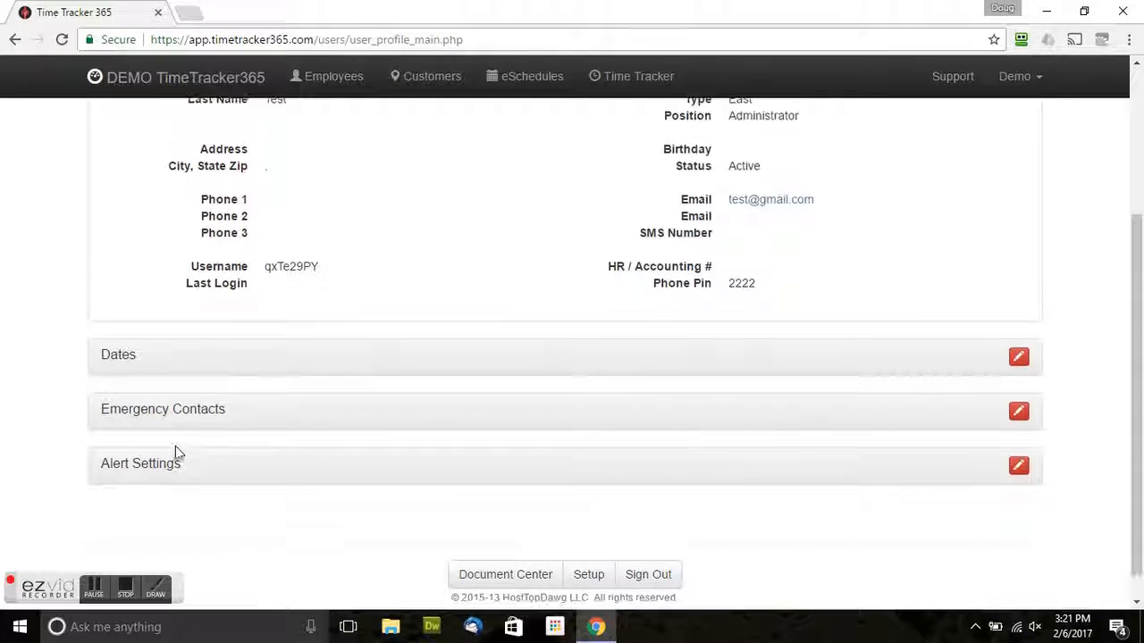
scroll(216, 436, down, 2)
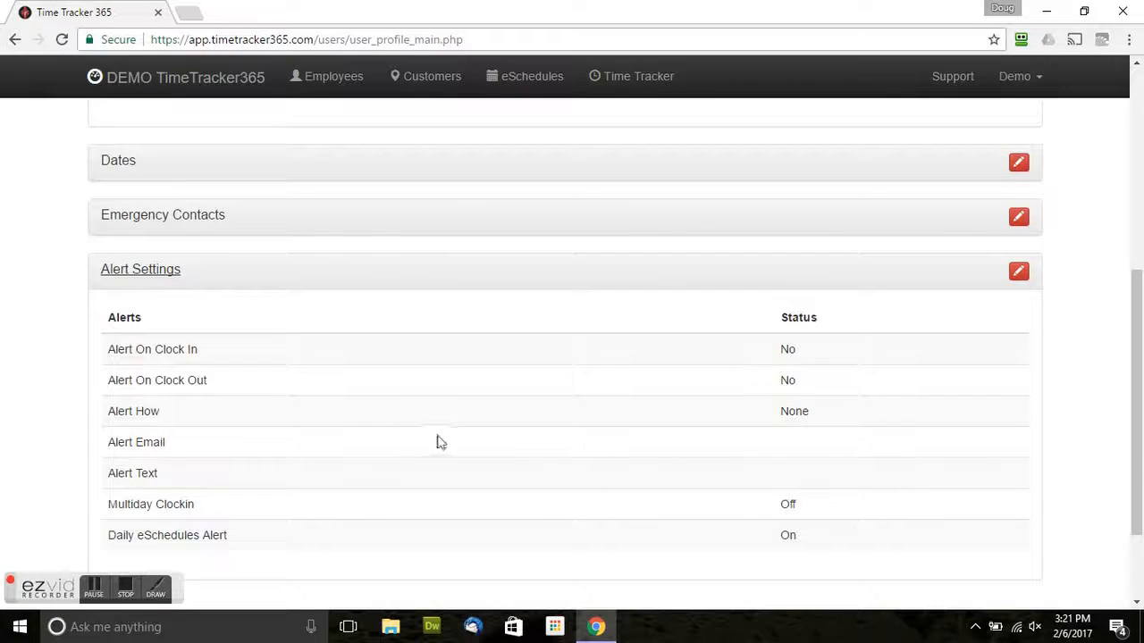
scroll(567, 424, down, 1)
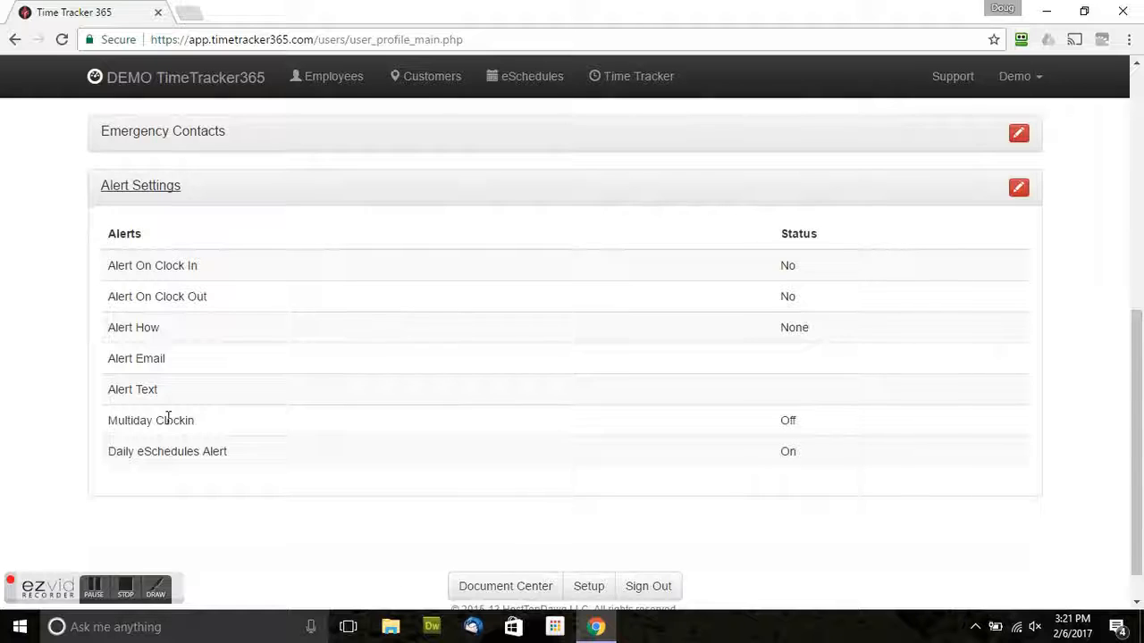
scroll(164, 403, up, 1)
scroll(616, 411, down, 1)
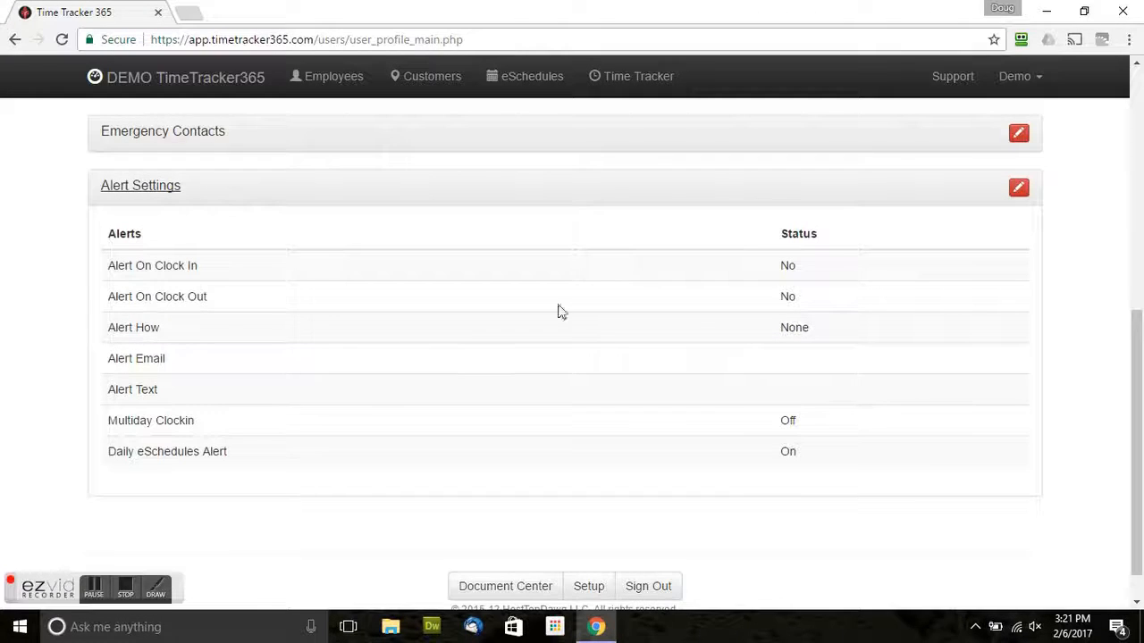
click(1020, 193)
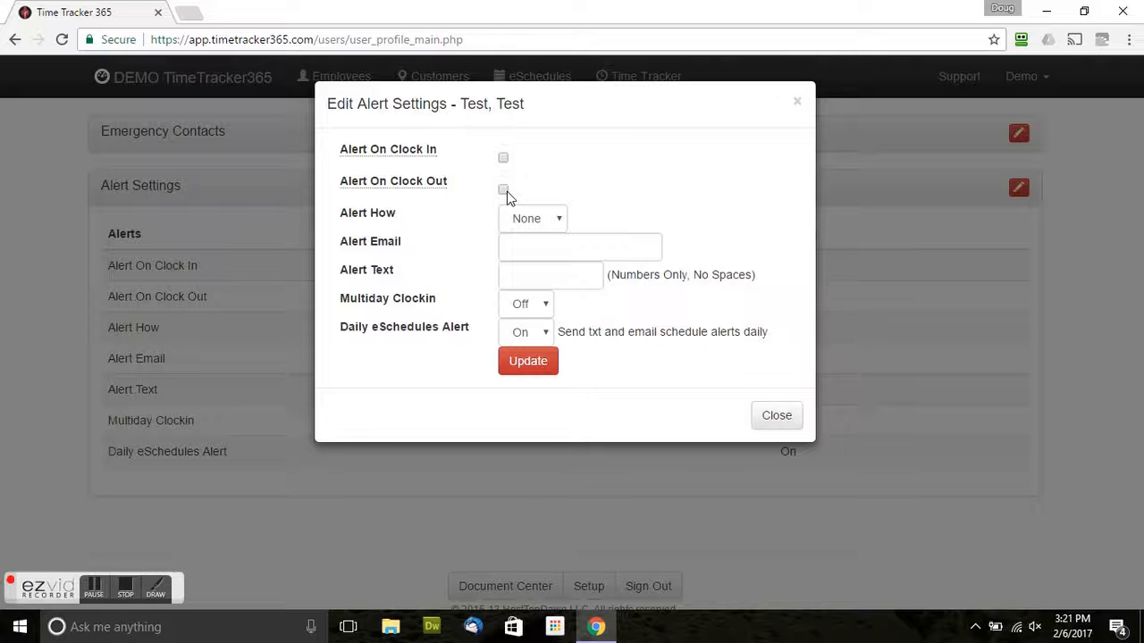
click(558, 220)
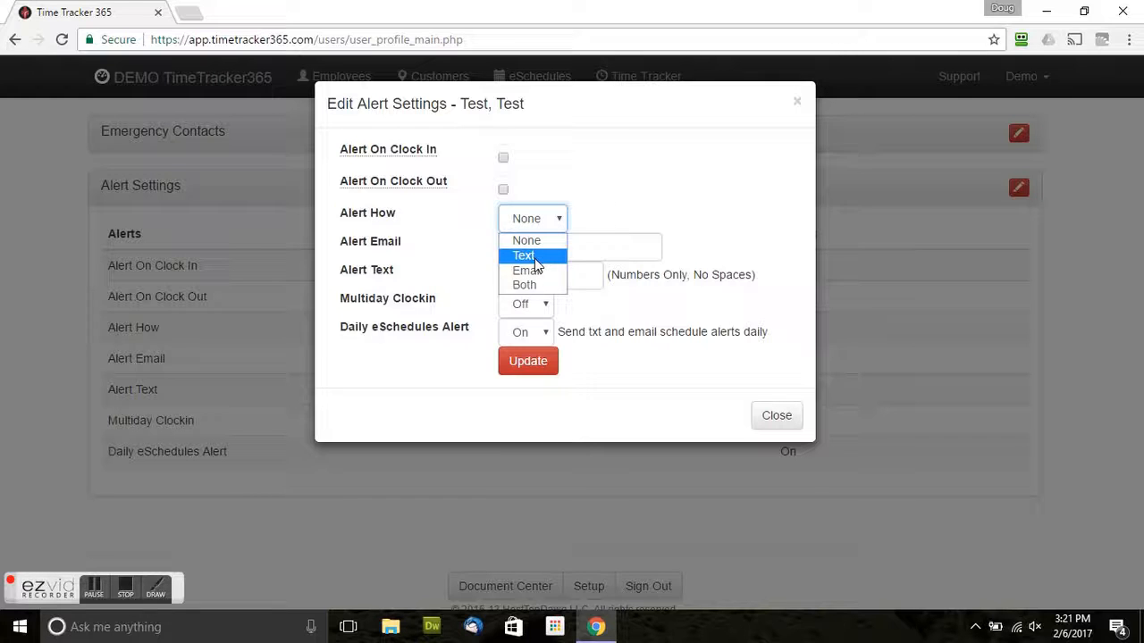
click(591, 235)
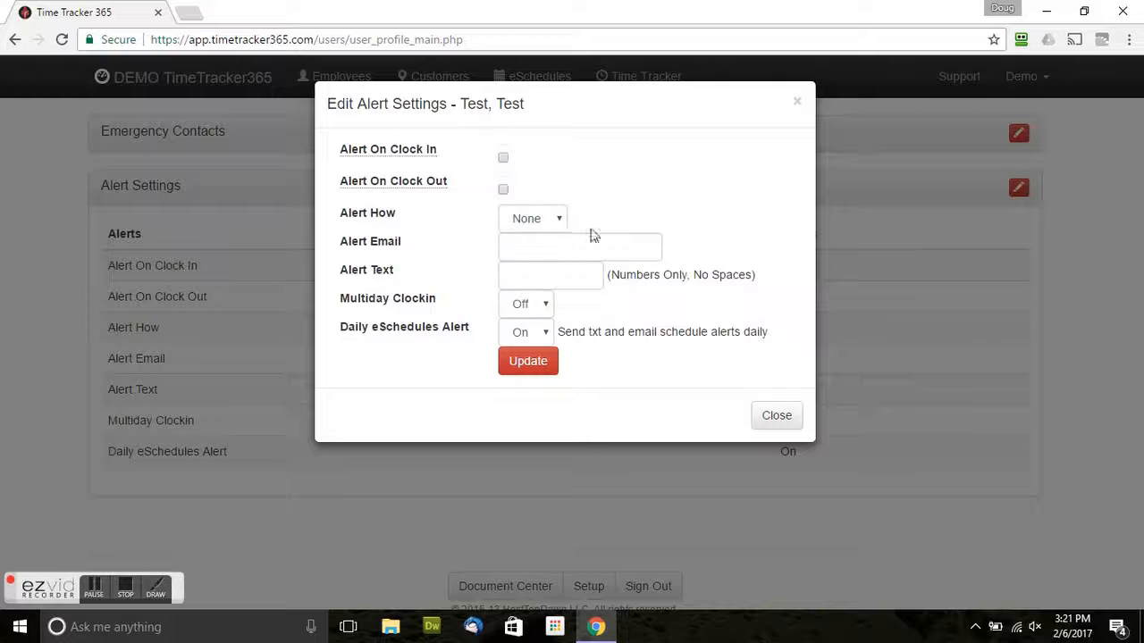
click(562, 251)
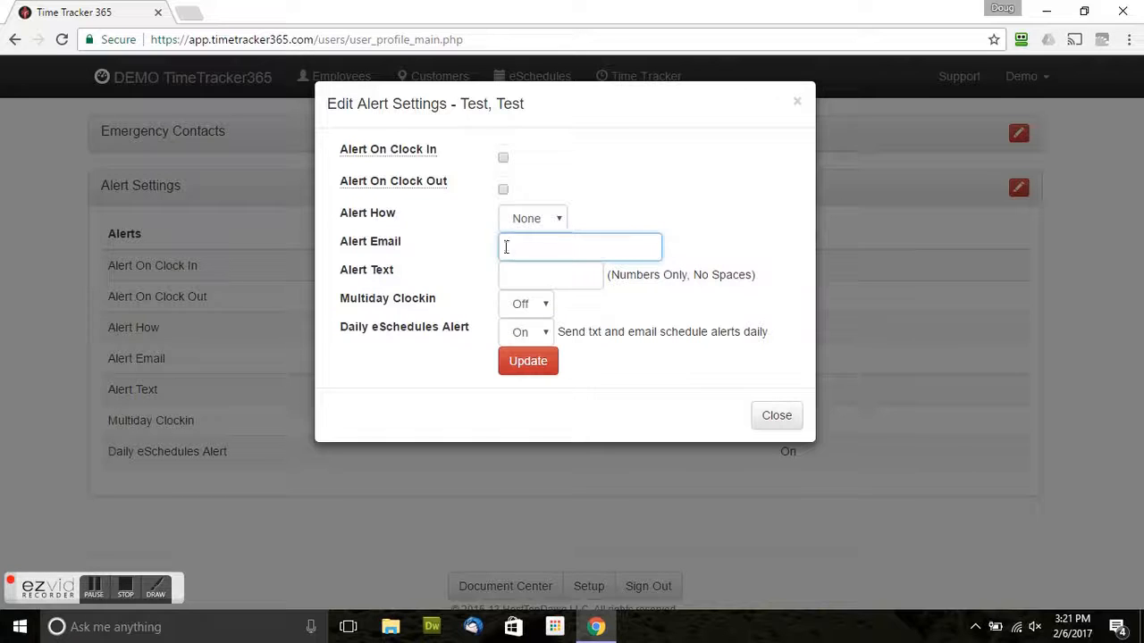
click(531, 273)
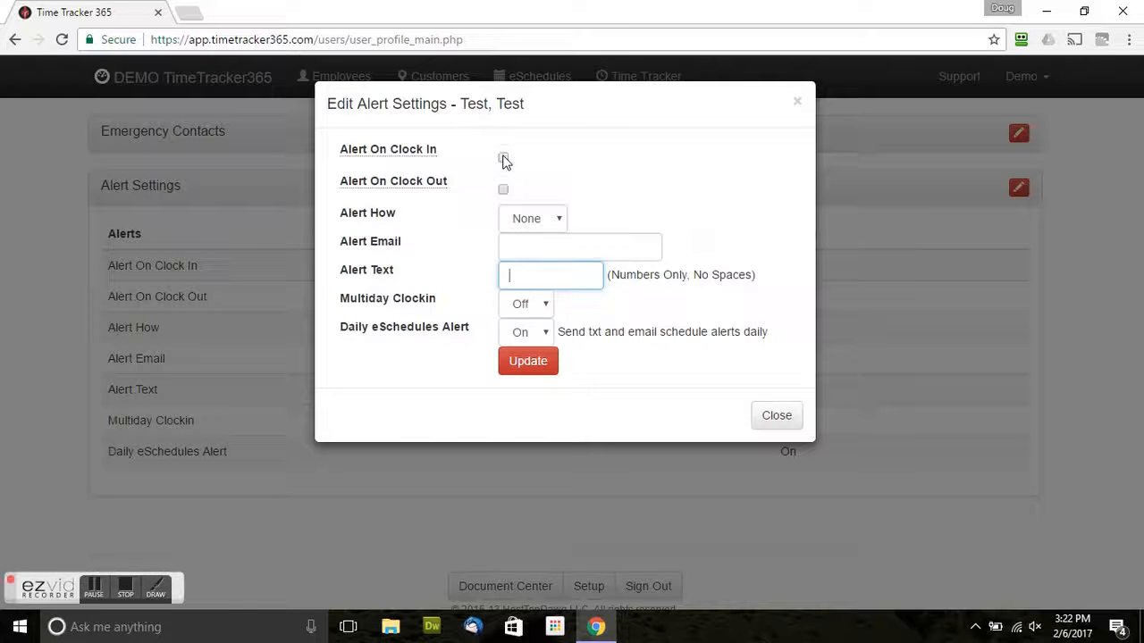
Enable Alert On Clock In, sent by Email to the employee's e-mail address.
click(503, 159)
click(544, 223)
click(527, 270)
click(532, 251)
text(test)
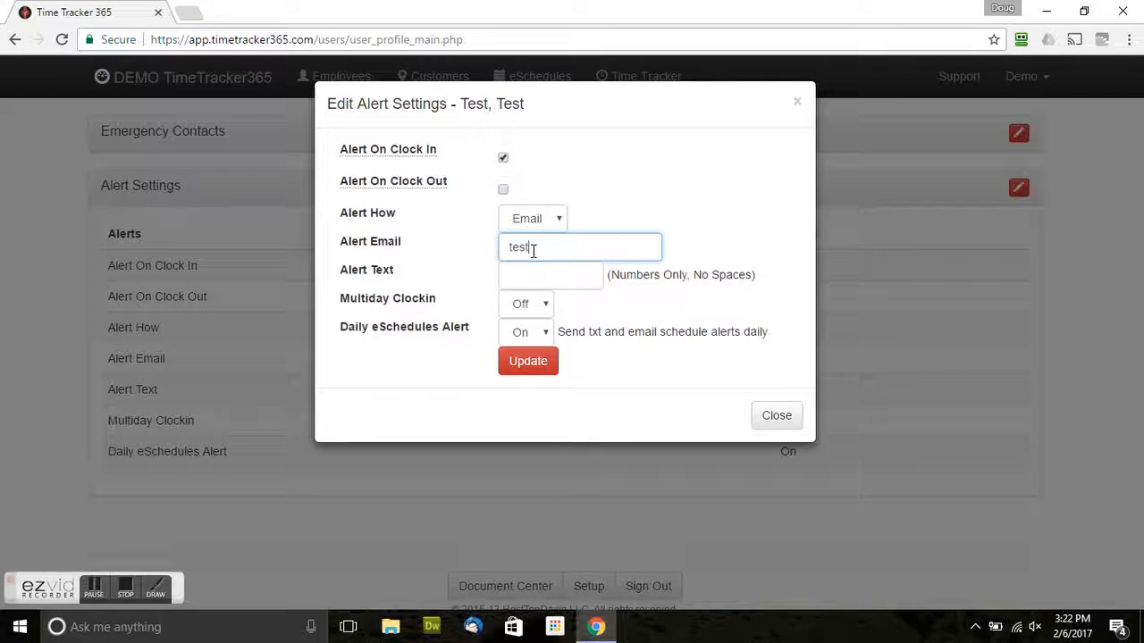
text(@gmail.com)
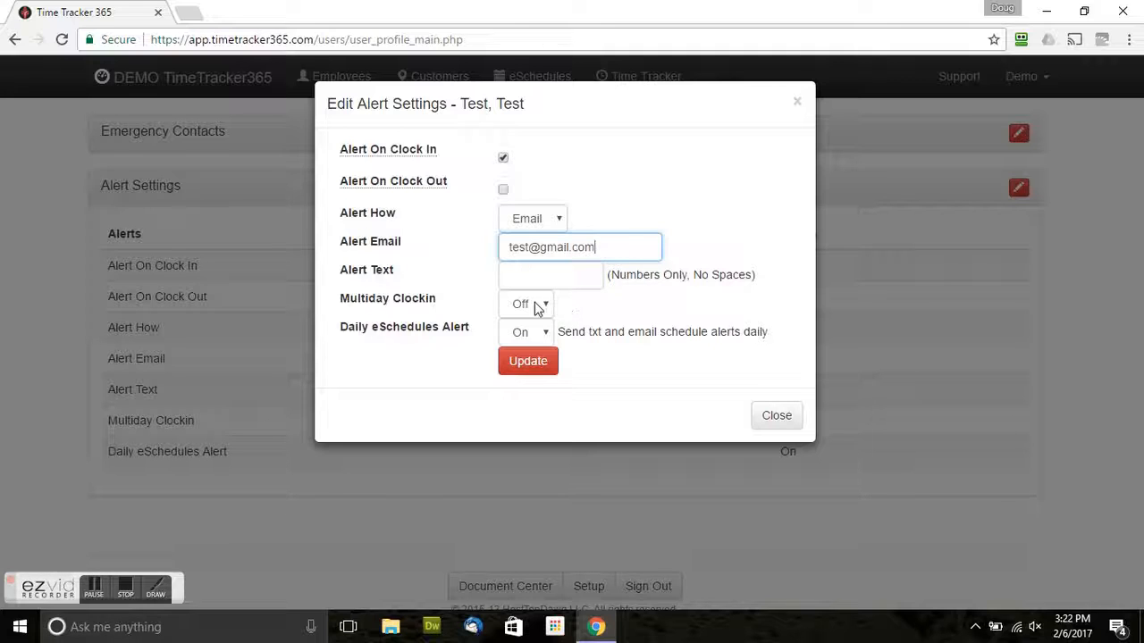
Set Multiday Clockin to On and save the alert settings.
click(542, 313)
click(579, 301)
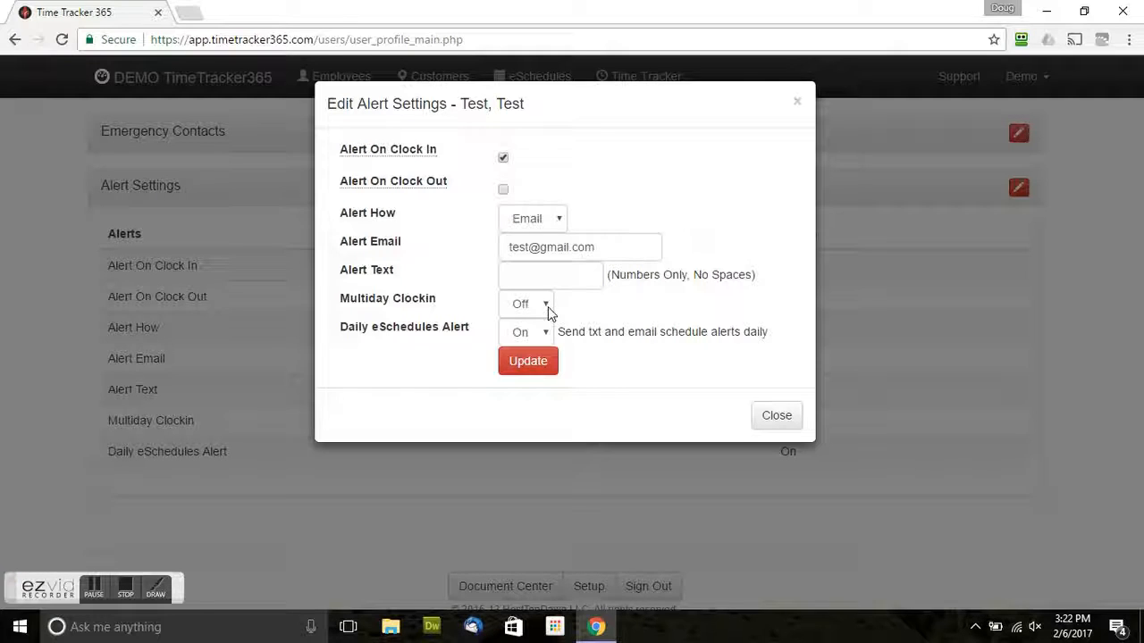
click(544, 305)
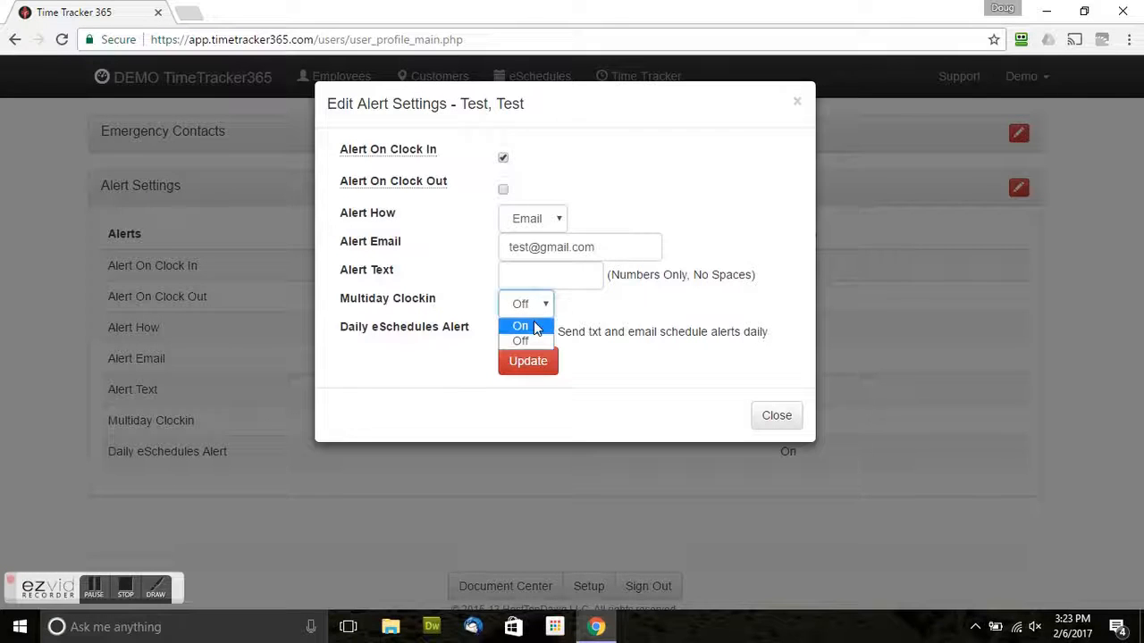
click(534, 327)
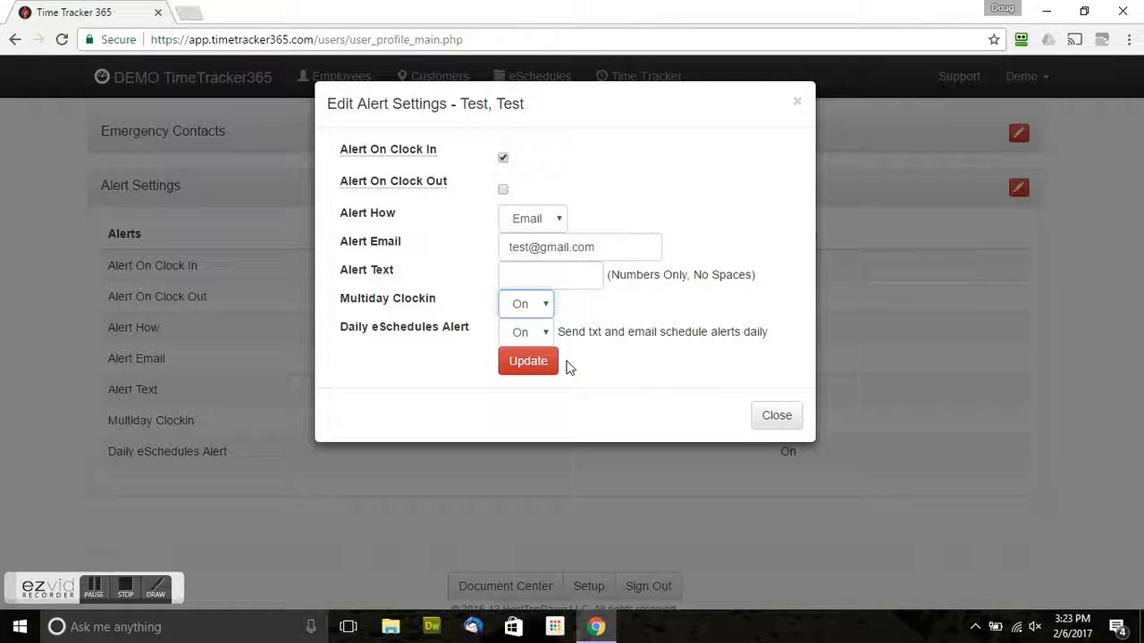
click(527, 361)
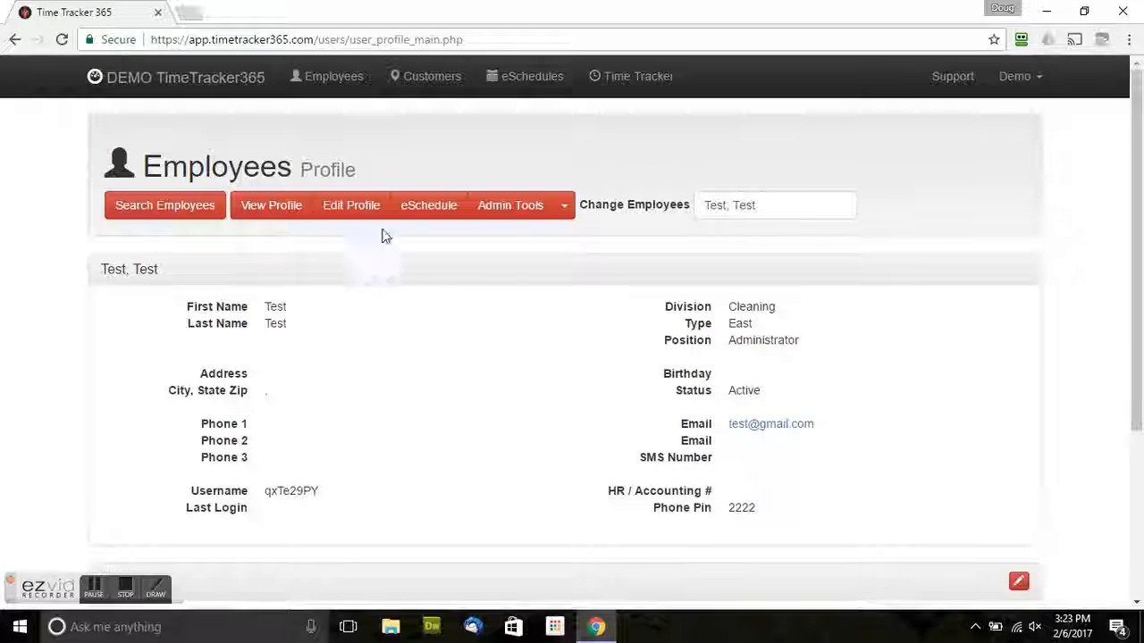
Go back to the Employees search page listing the test employee.
click(189, 220)
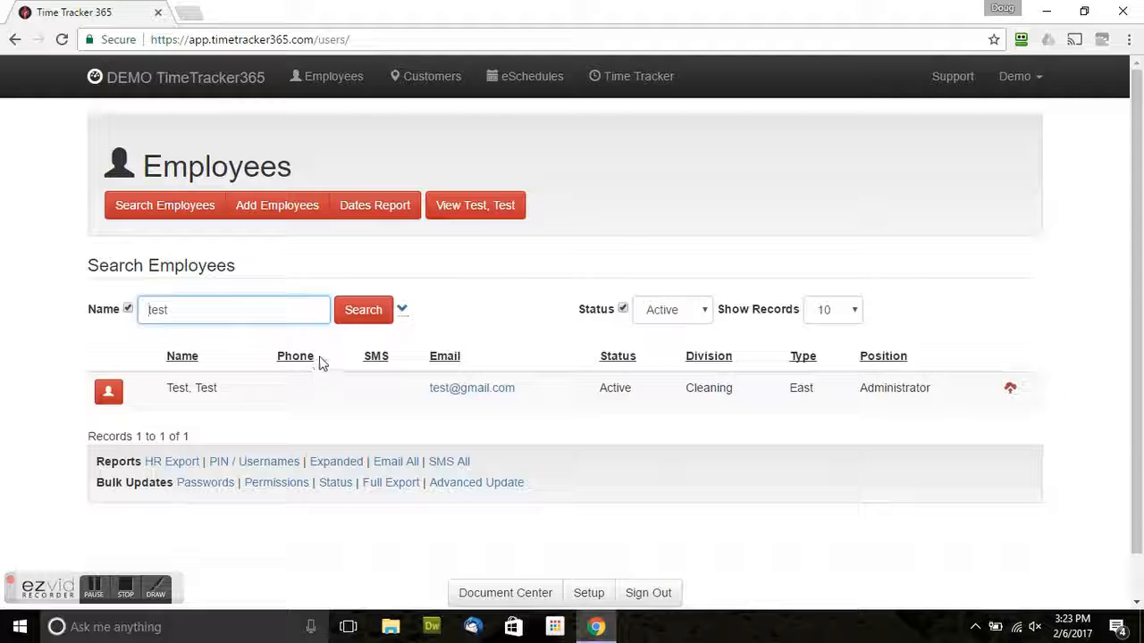